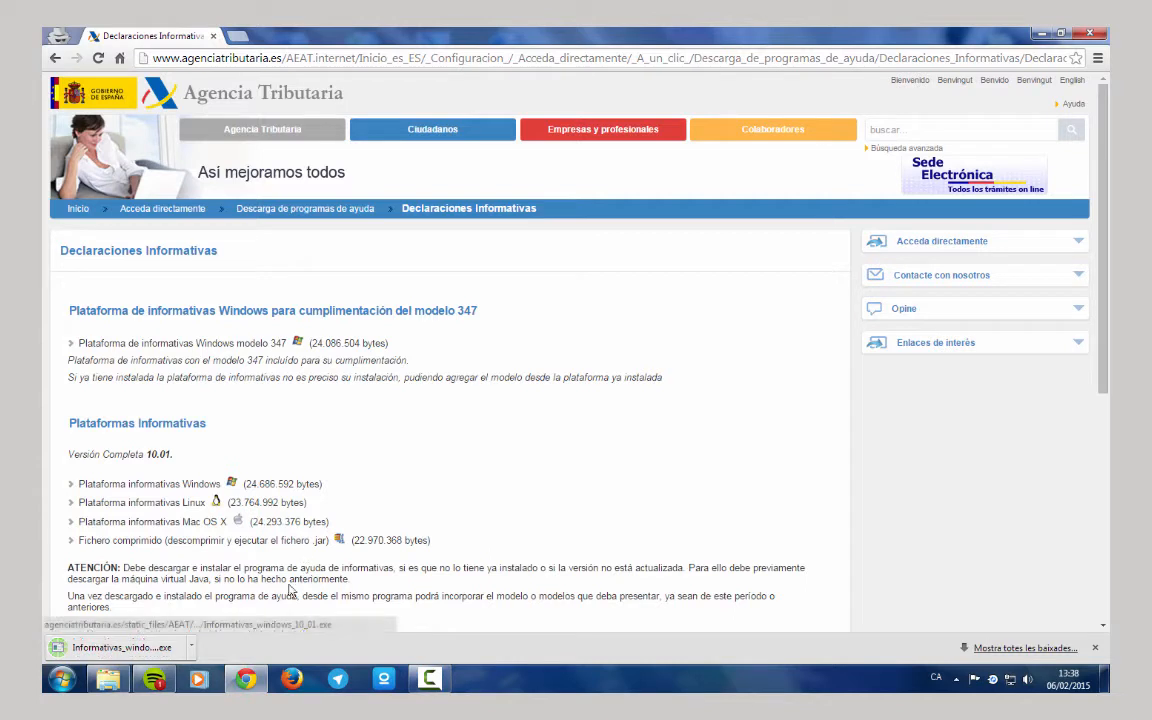
Open the downloaded Informativas_windows_10_01.exe installer from the browser's download bar.
{"action": "left_click", "coordinate": [123, 652]}
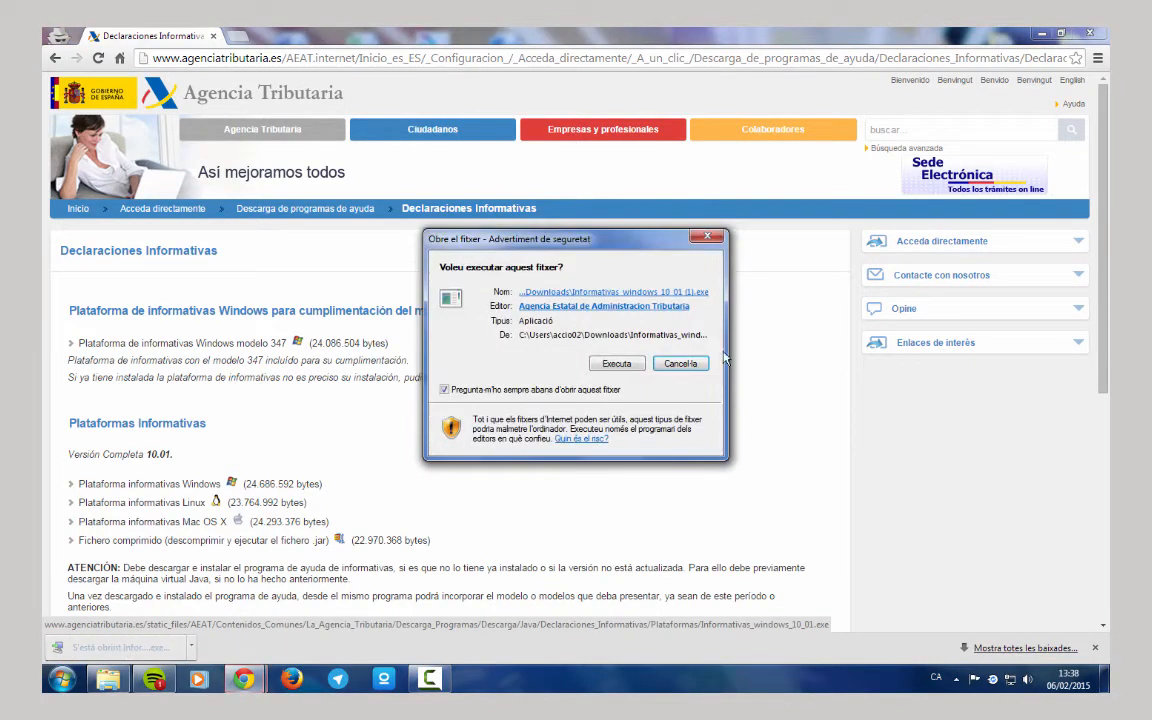
Run the Informativas 10.01 installer and update the existing installation through to Finalizar.
{"action": "left_click", "coordinate": [612, 364]}
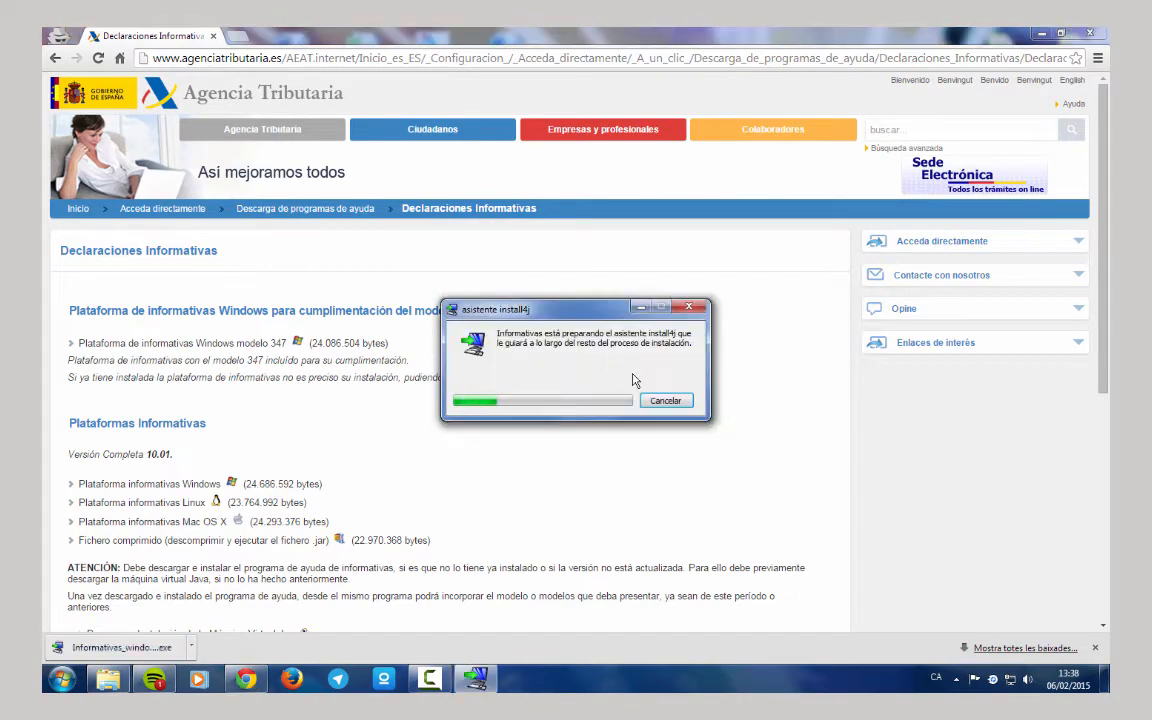
{"action": "left_click", "coordinate": [1040, 35]}
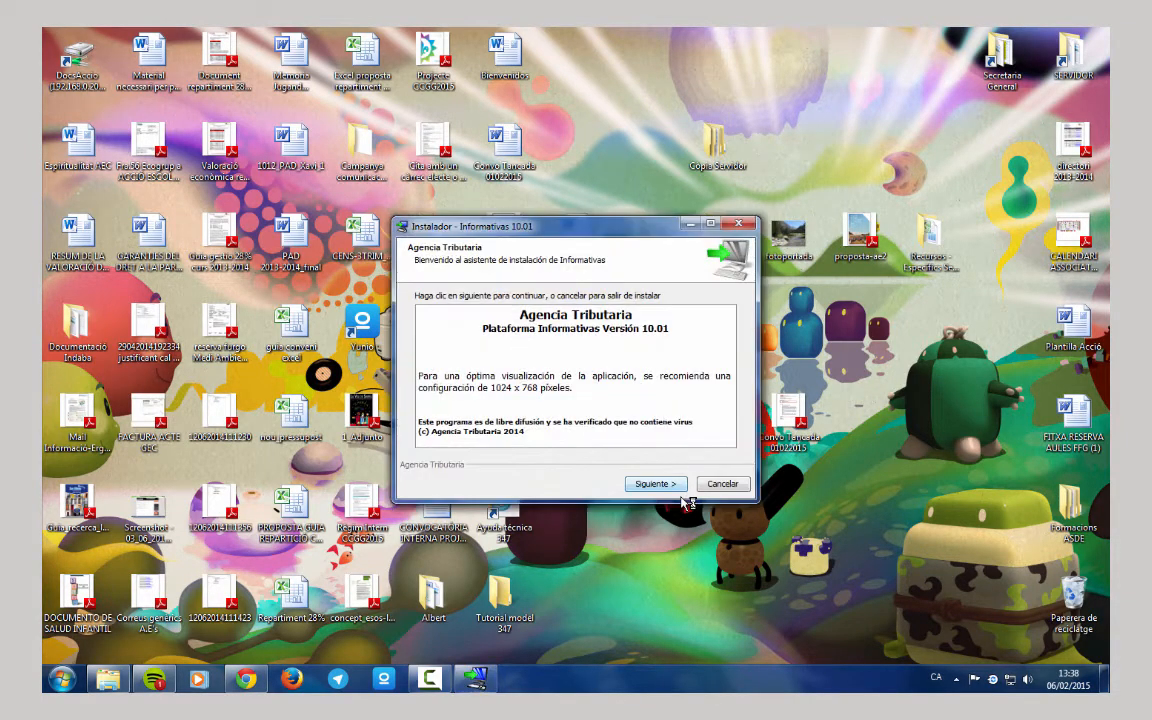
{"action": "left_click", "coordinate": [660, 484]}
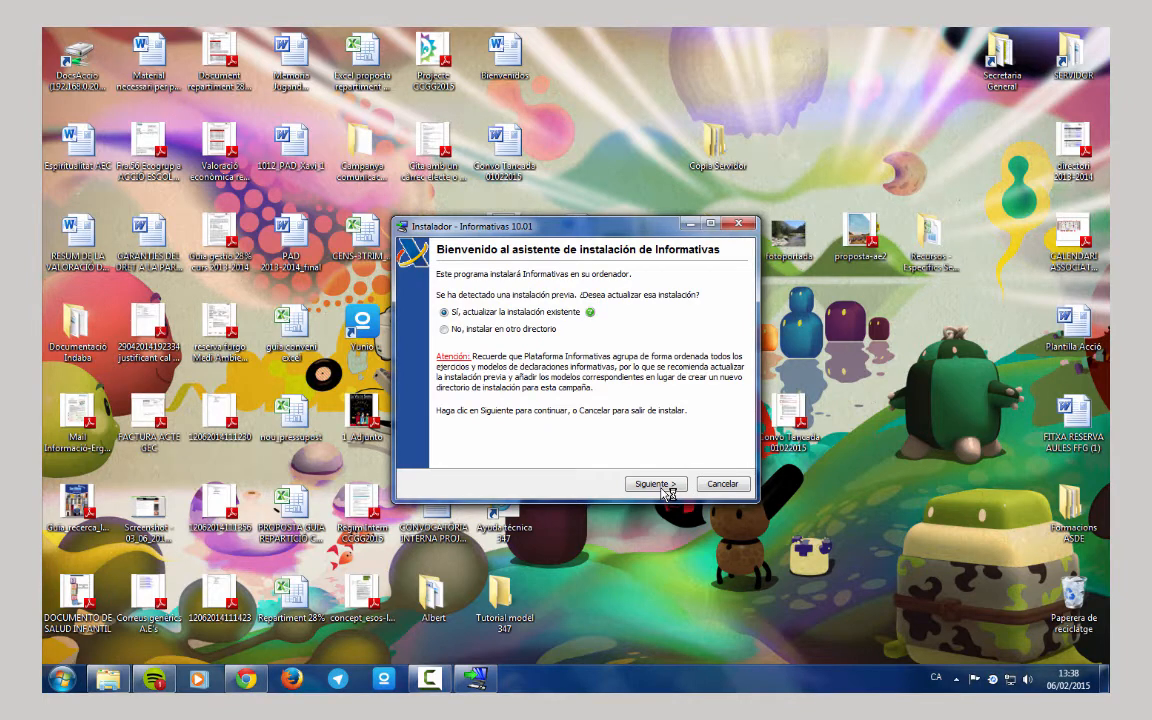
{"action": "left_click", "coordinate": [660, 485]}
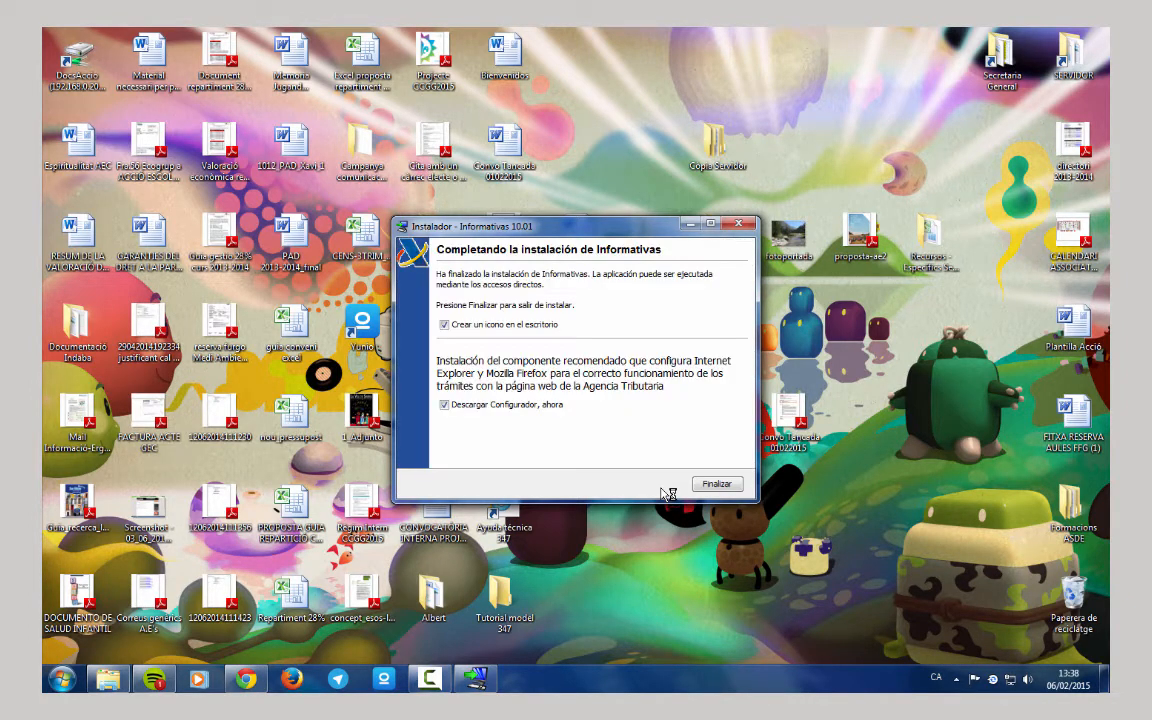
{"action": "left_click", "coordinate": [717, 485]}
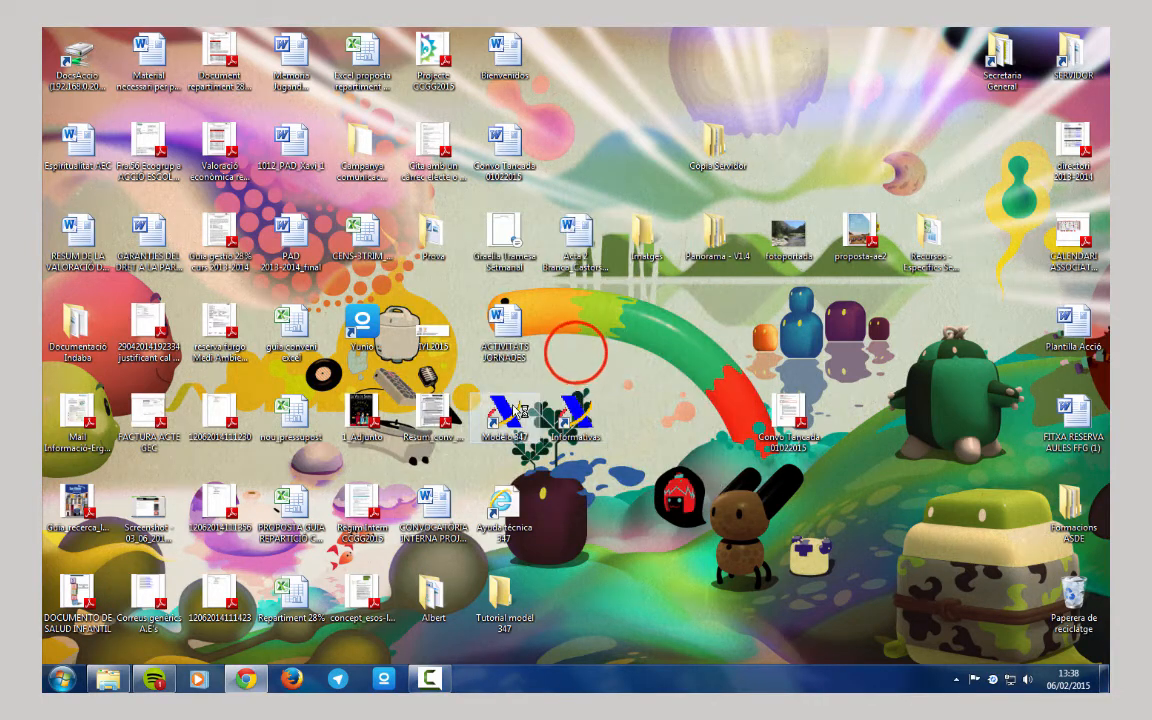
{"action": "left_click", "coordinate": [574, 353]}
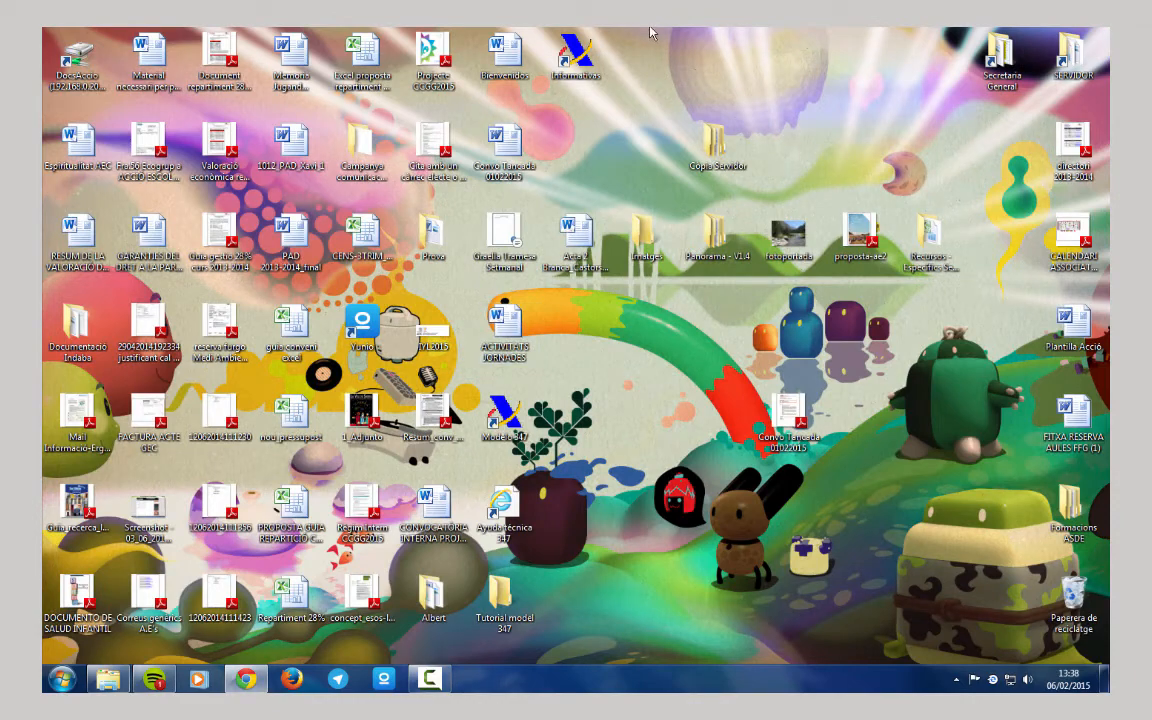
Launch Informativas from its desktop shortcut, dismiss the tip, and choose 'Agregar nuevos modelos desde internet'.
{"action": "double_click", "coordinate": [576, 57]}
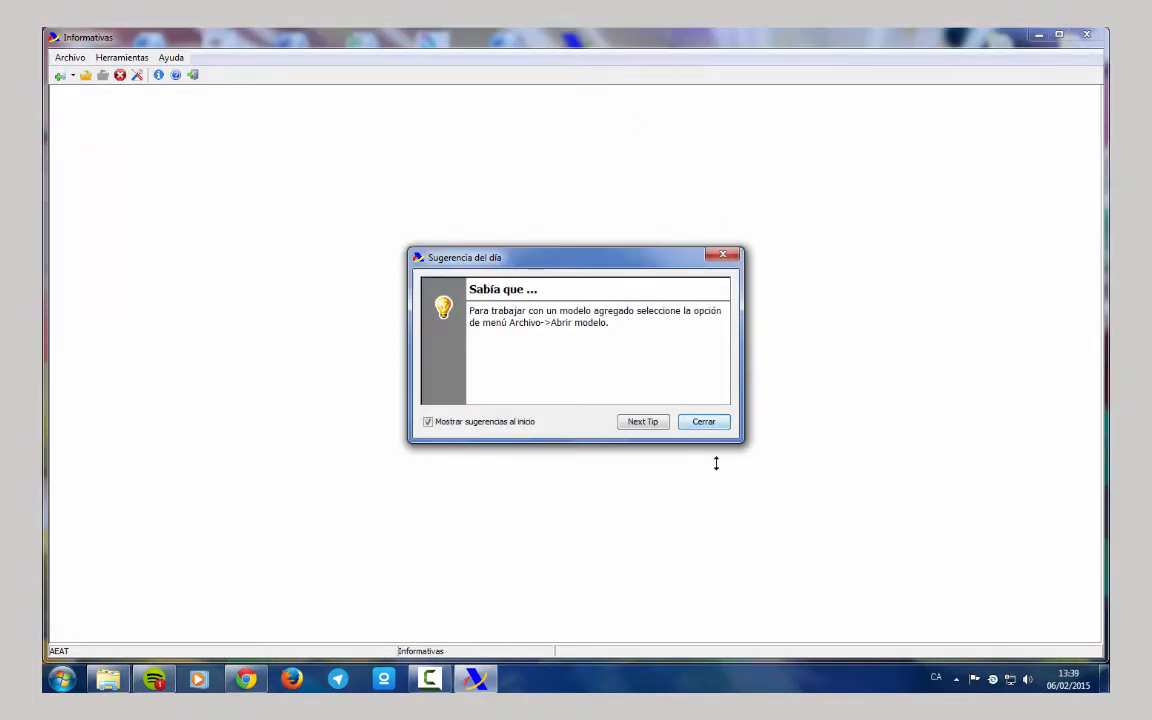
{"action": "left_click", "coordinate": [703, 422]}
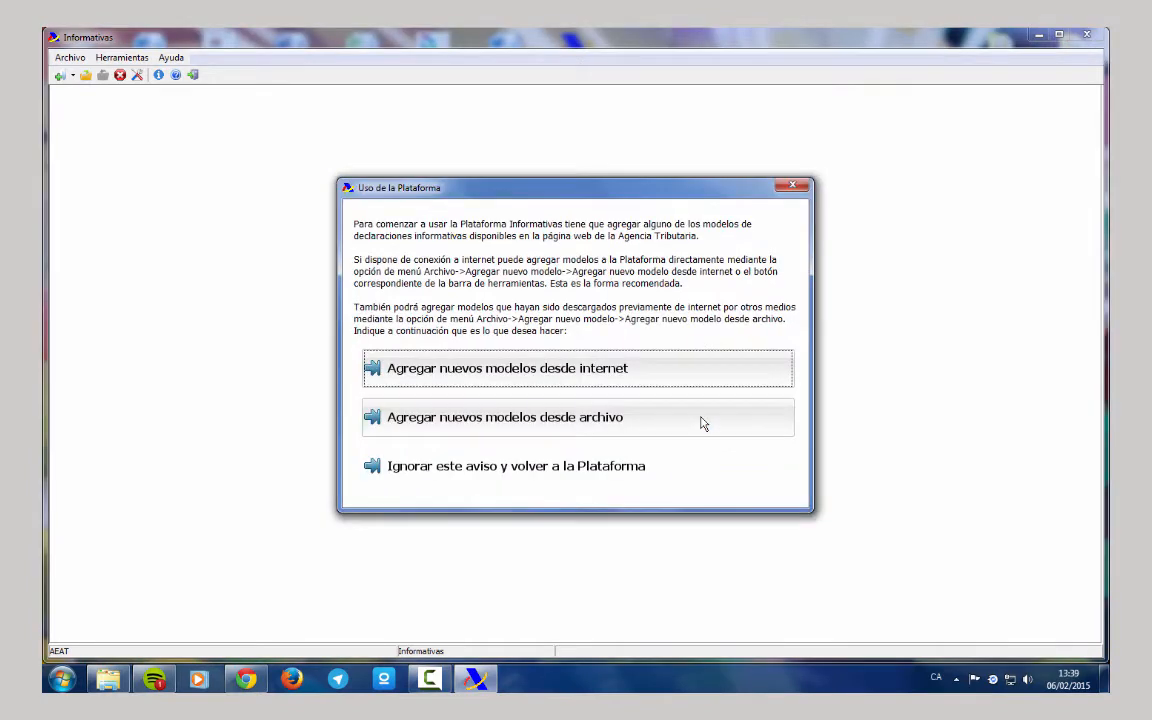
{"action": "left_click", "coordinate": [648, 374]}
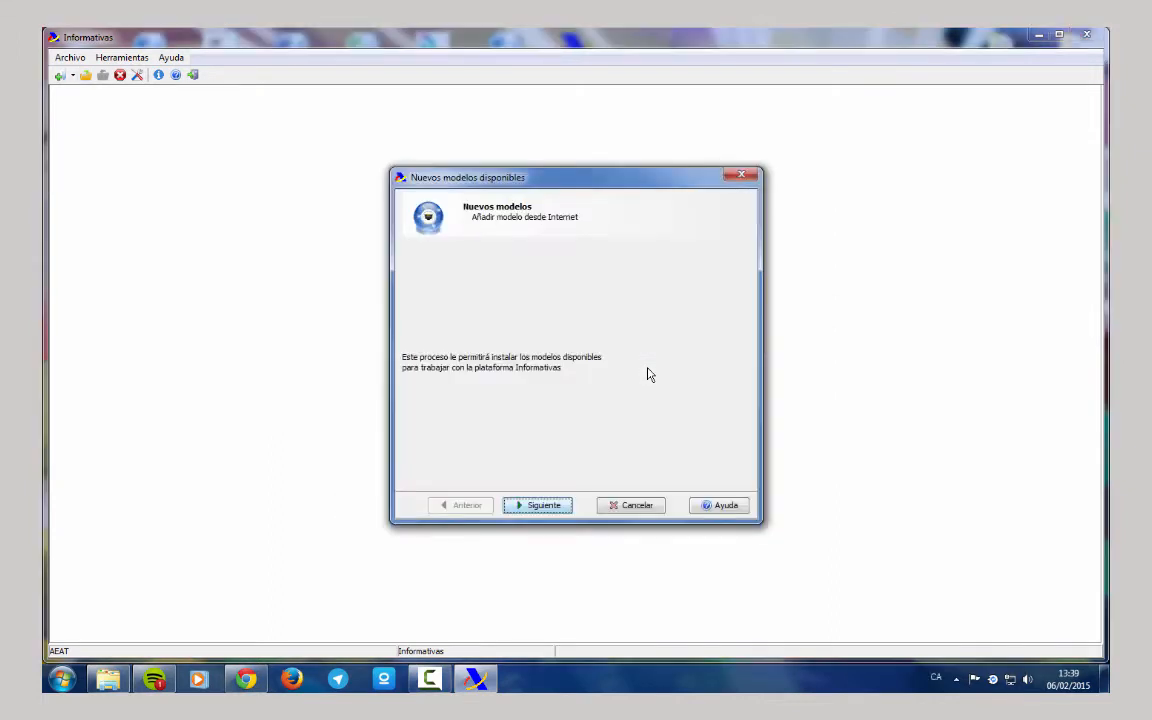
Connect to the Agencia Tributaria server, tick Instalar for model 347 / 2014, and install it.
{"action": "left_click", "coordinate": [557, 510]}
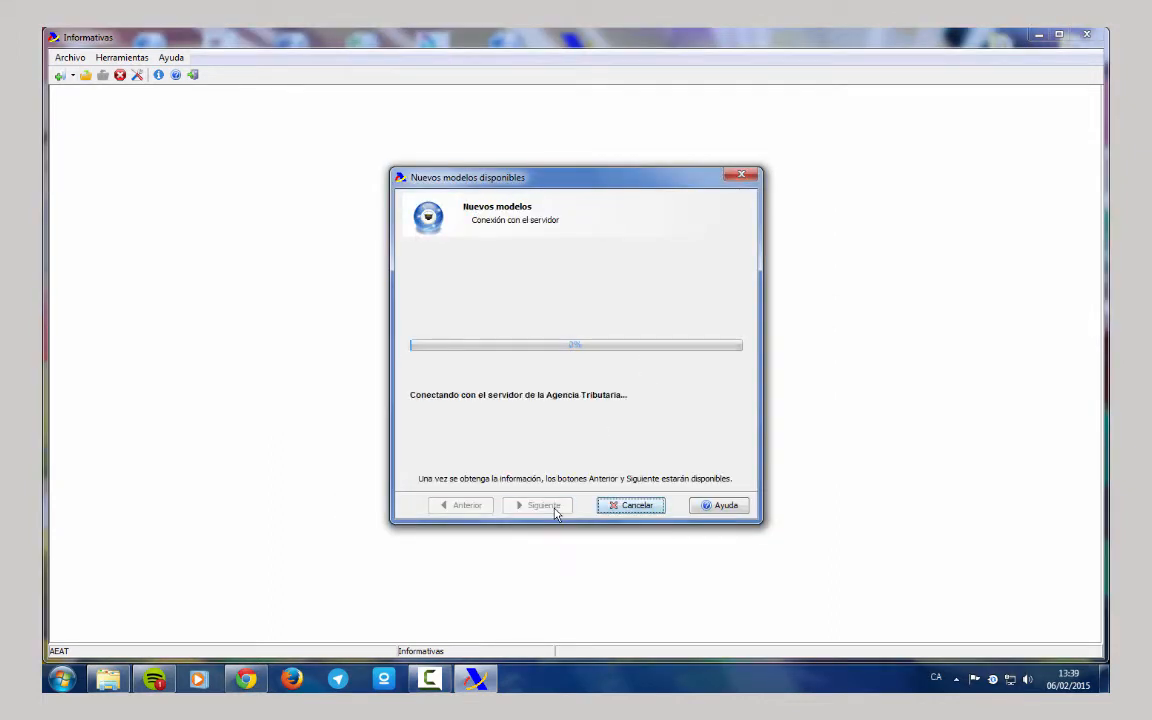
{"action": "left_click", "coordinate": [545, 505]}
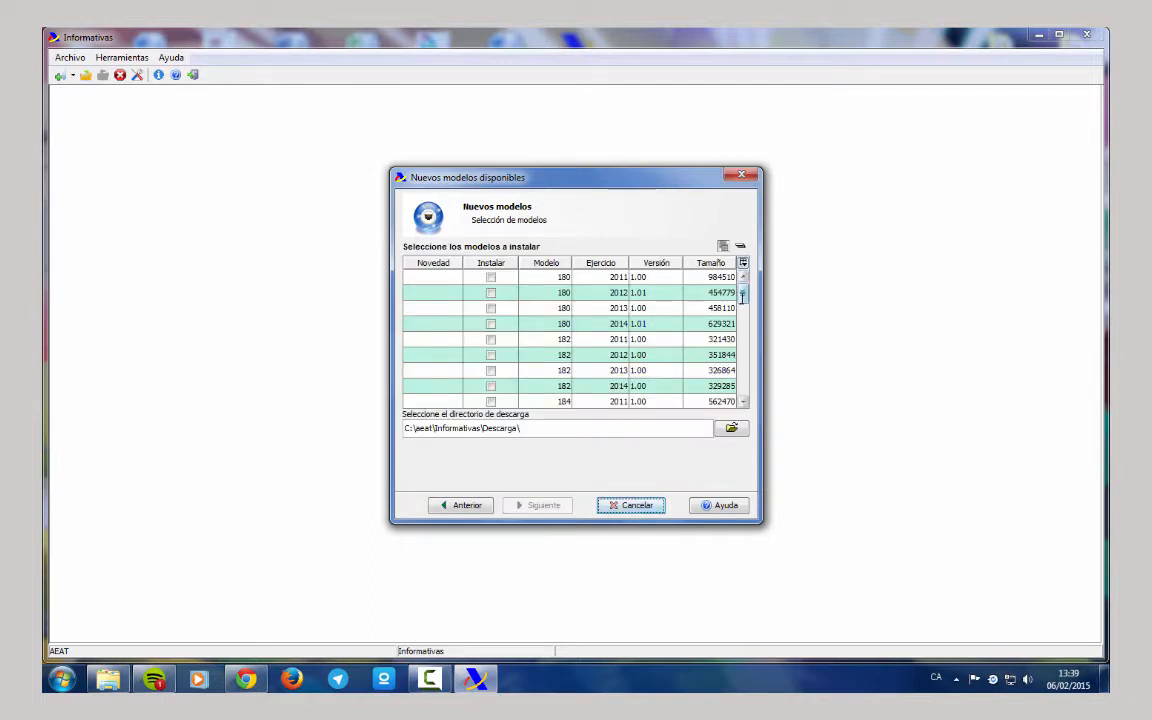
{"action": "left_click_drag", "start_coordinate": [742, 294], "coordinate": [743, 374]}
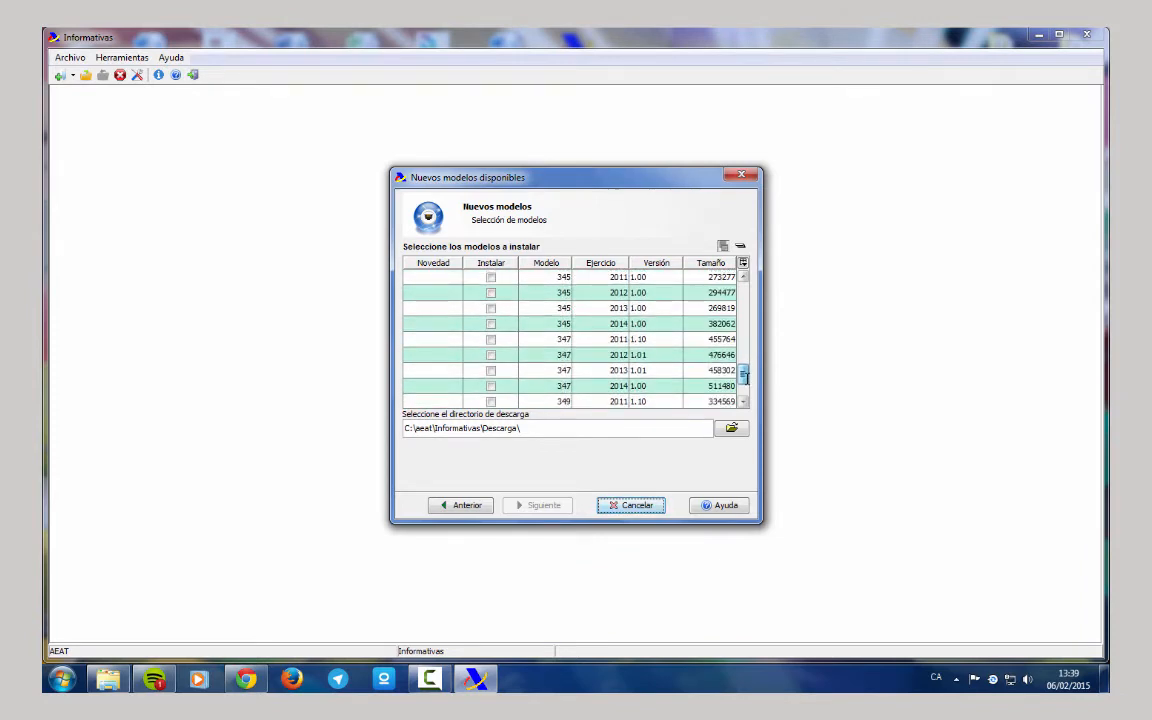
{"action": "left_click", "coordinate": [491, 385]}
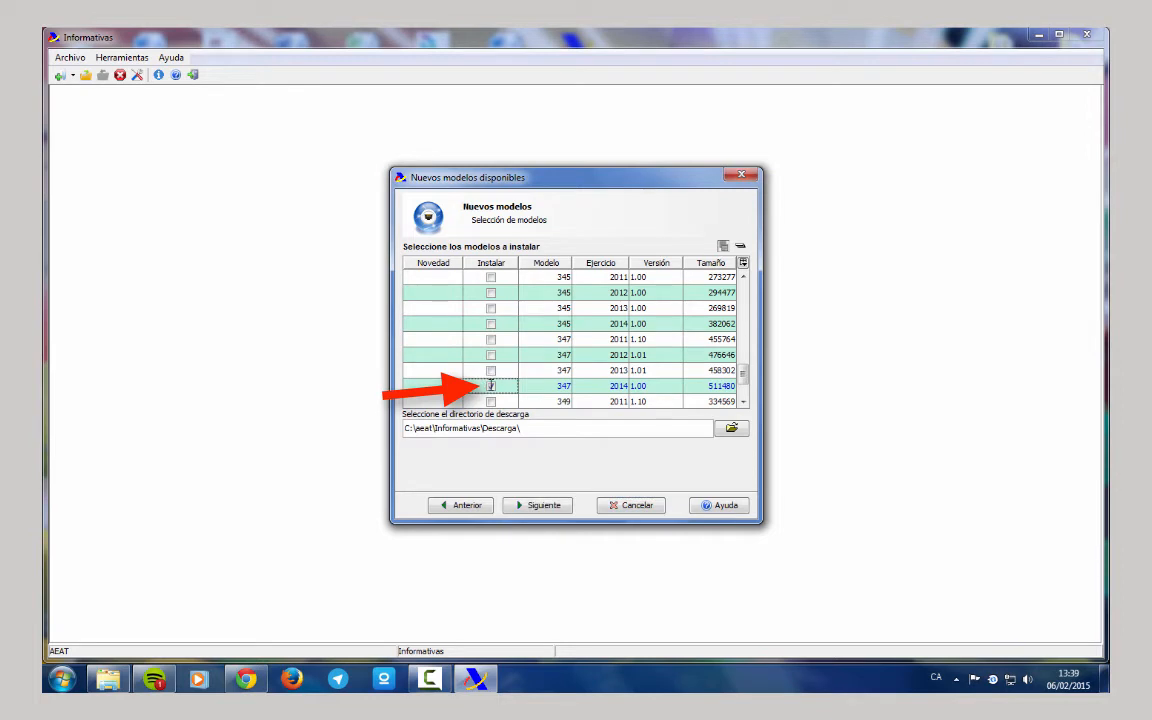
{"action": "left_click", "coordinate": [543, 505]}
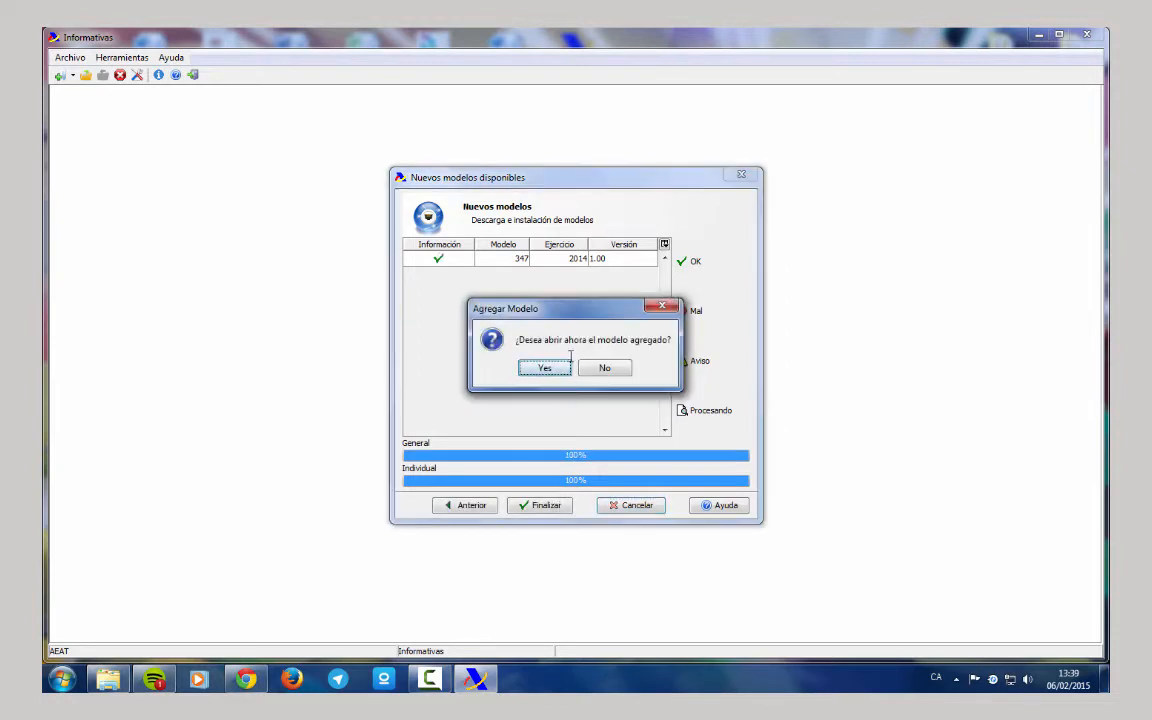
Open the new model 347 and create a declaration with the declarant's NIF.
{"action": "left_click", "coordinate": [545, 368]}
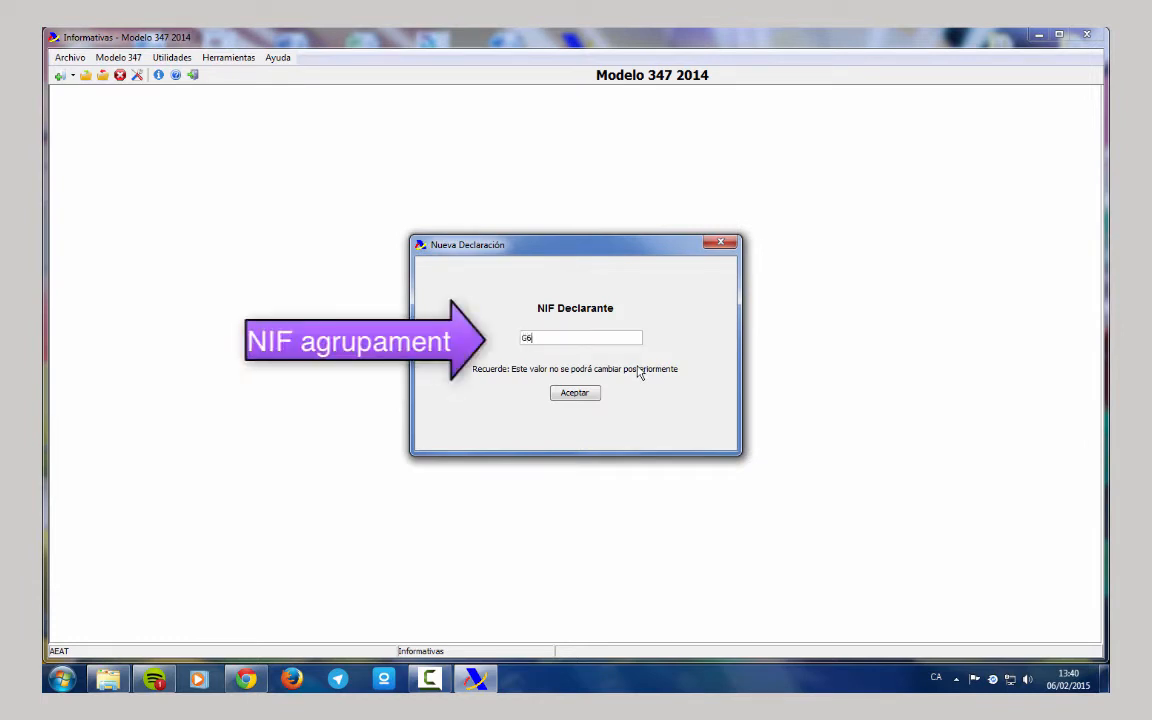
{"action": "type", "text": "3221"}
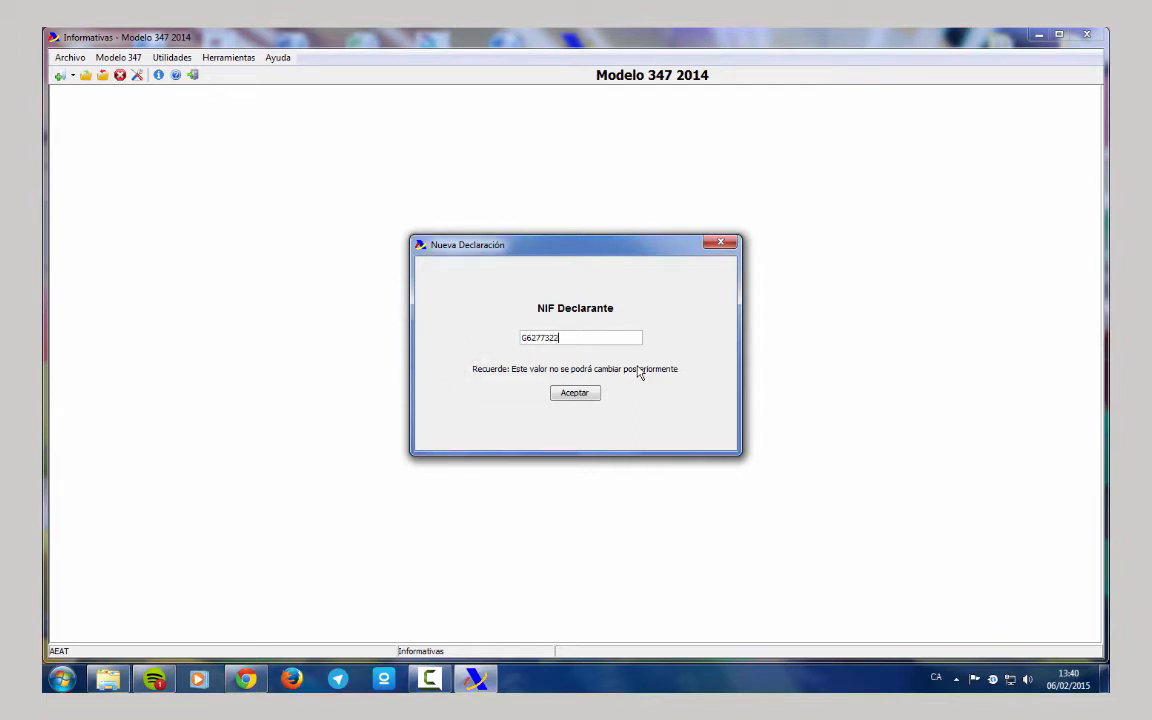
{"action": "left_click", "coordinate": [576, 392]}
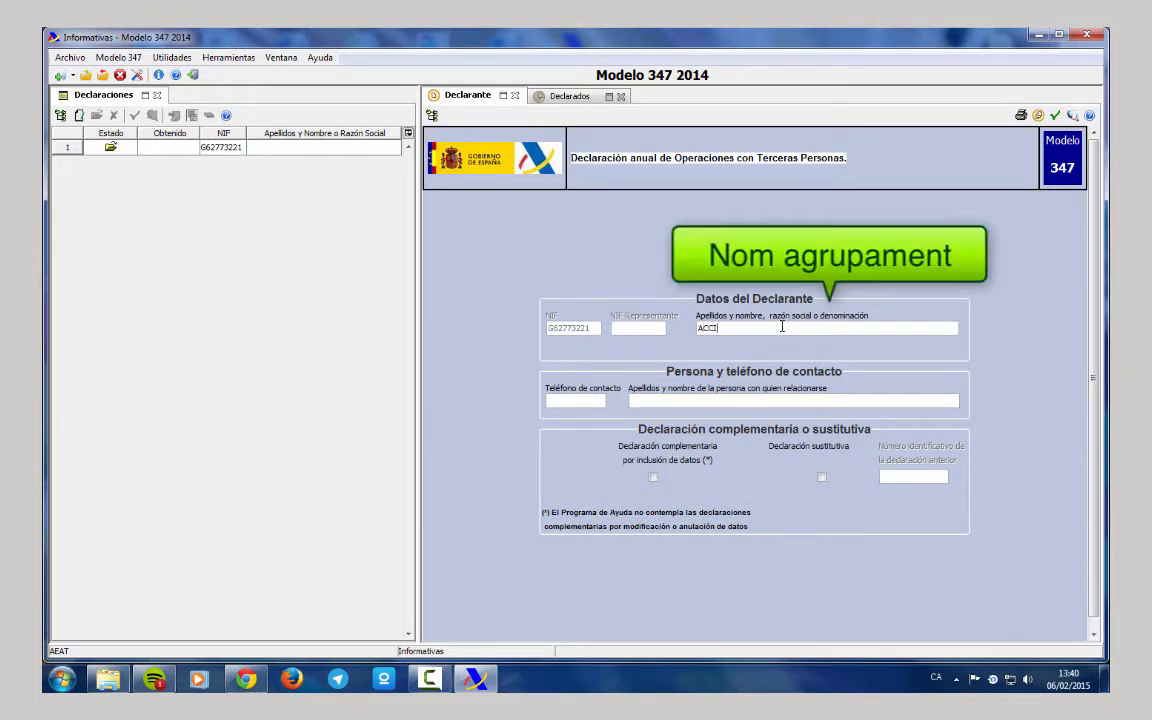
Enter the declarant name ACCIO ESCOLTA DE CATALUNYA and the contact phone number.
{"action": "type", "text": "ESCOLTA DE CATALUNYA"}
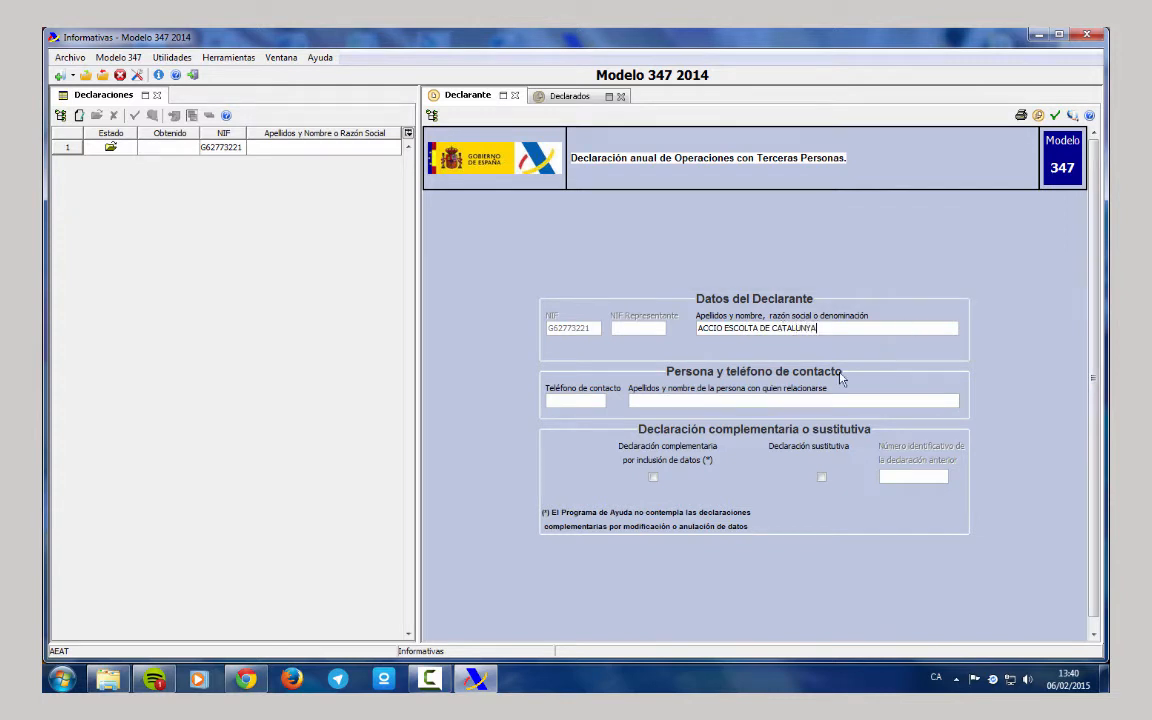
{"action": "left_click", "coordinate": [581, 401]}
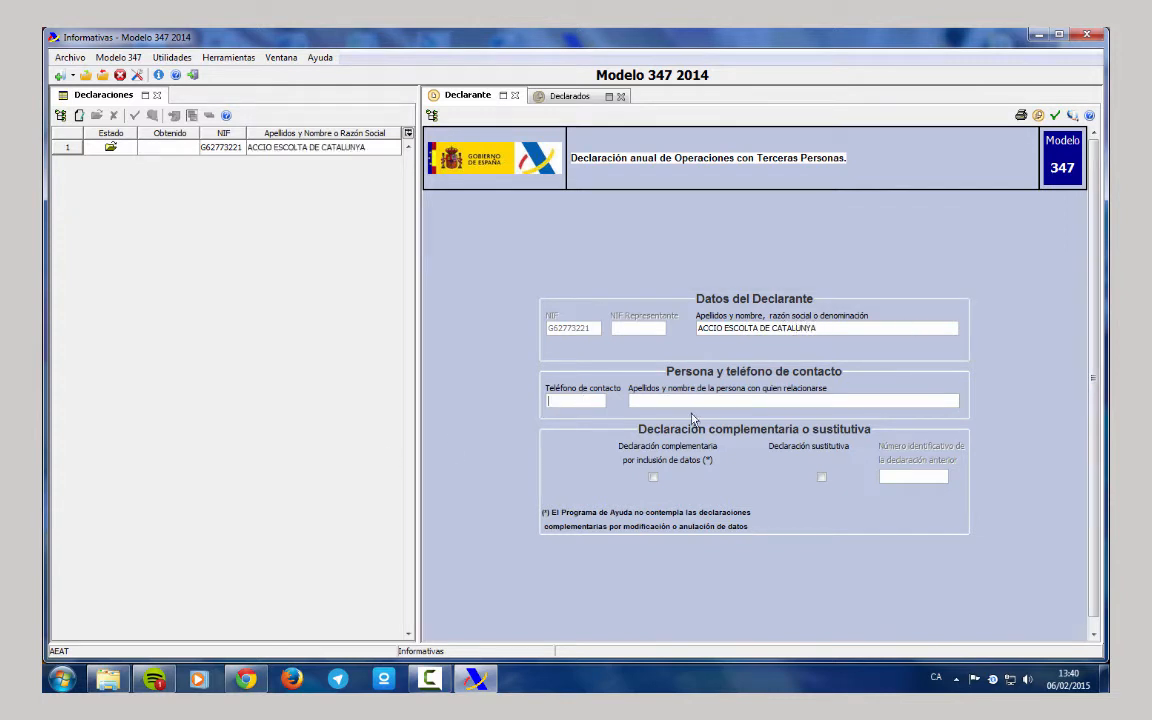
Switch to the Declarados tab and start a new declared-party record.
{"action": "left_click", "coordinate": [576, 96]}
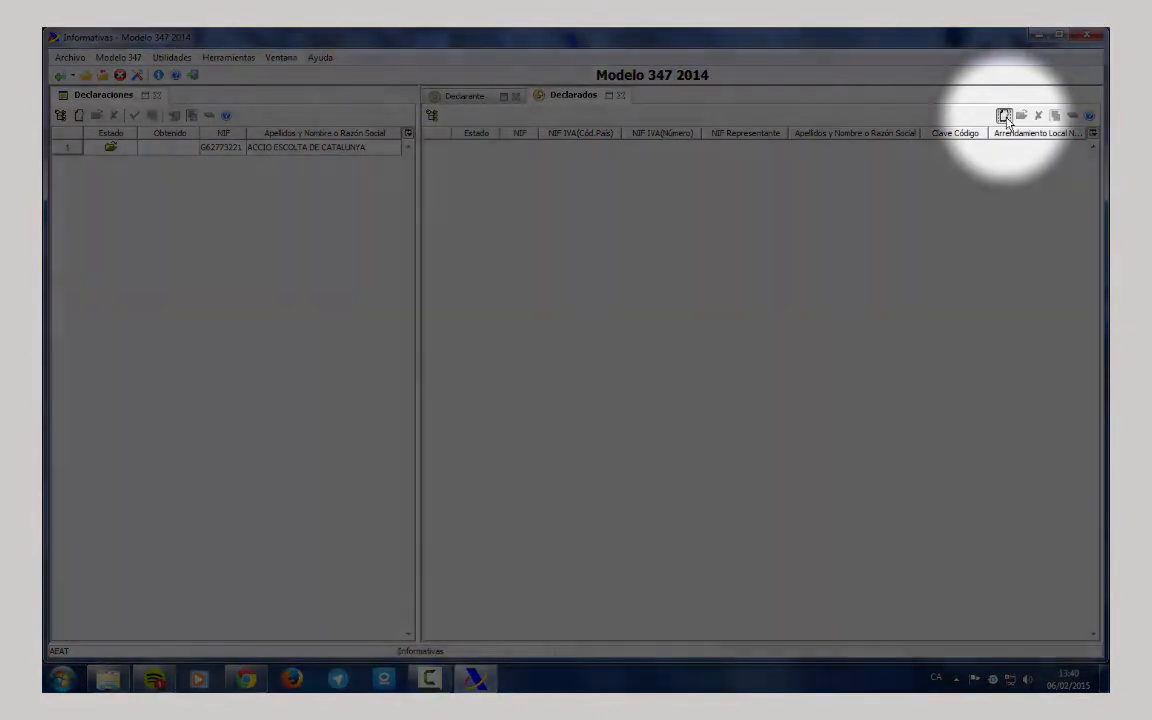
{"action": "left_click", "coordinate": [1004, 115]}
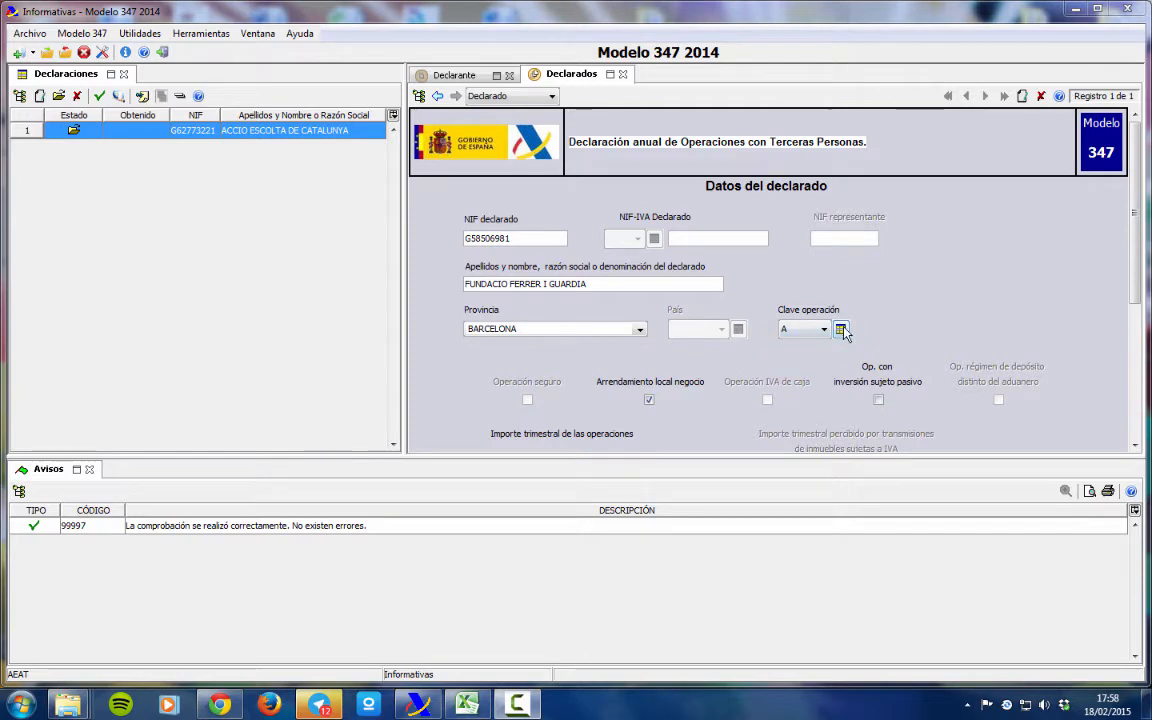
Open the Clave operación list to see what operation key A means.
{"action": "left_click", "coordinate": [841, 330]}
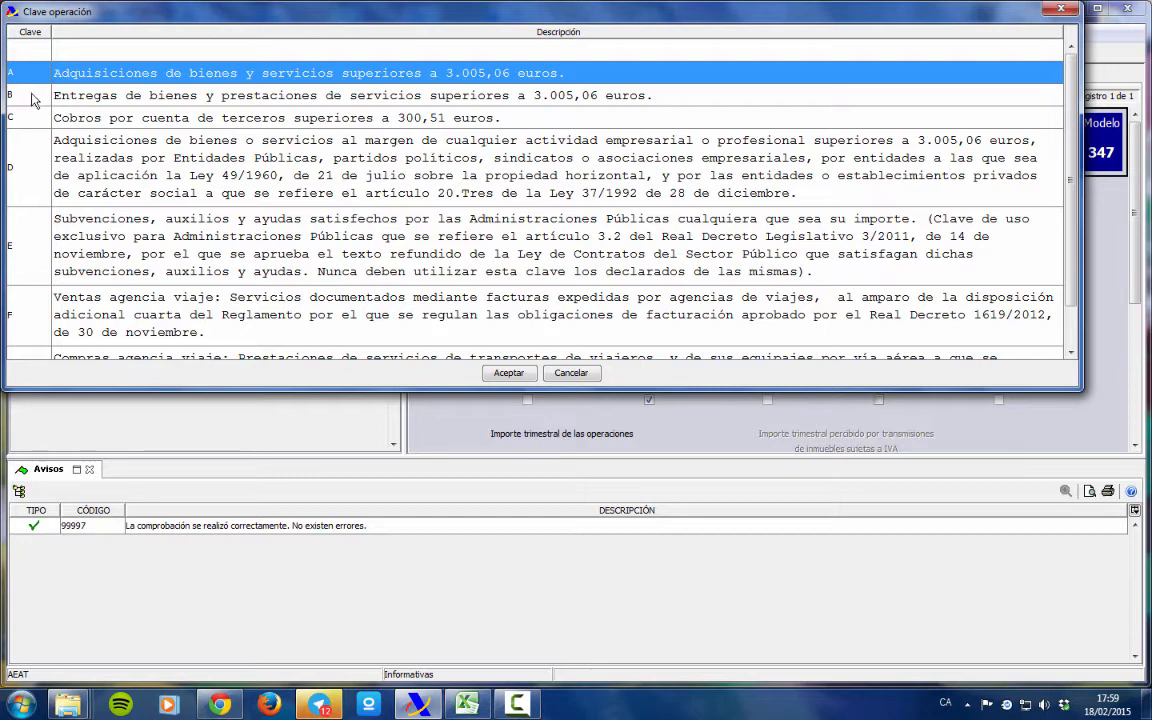
Keep key A and check quarterly amounts 1.044,75, 1.144,62, 1.654,48, 1.473,50 totalling 5.317,35.
{"action": "left_click", "coordinate": [1062, 12]}
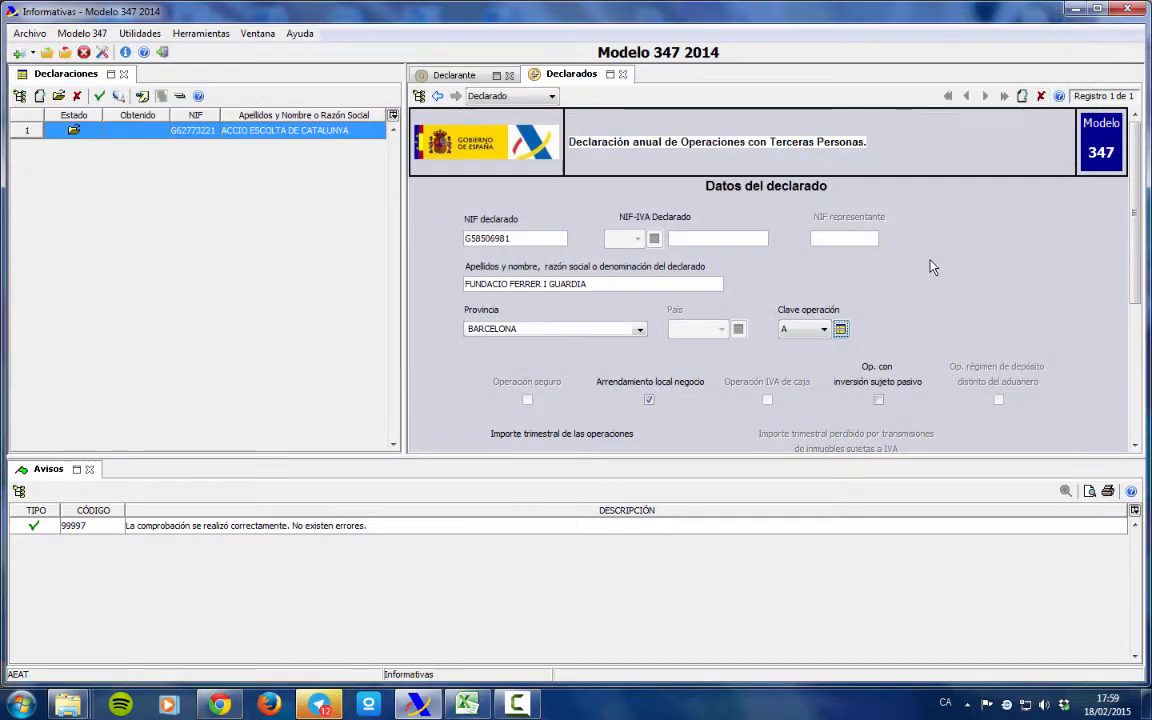
{"action": "scroll", "coordinate": [801, 315], "scroll_direction": "down", "scroll_amount": 1}
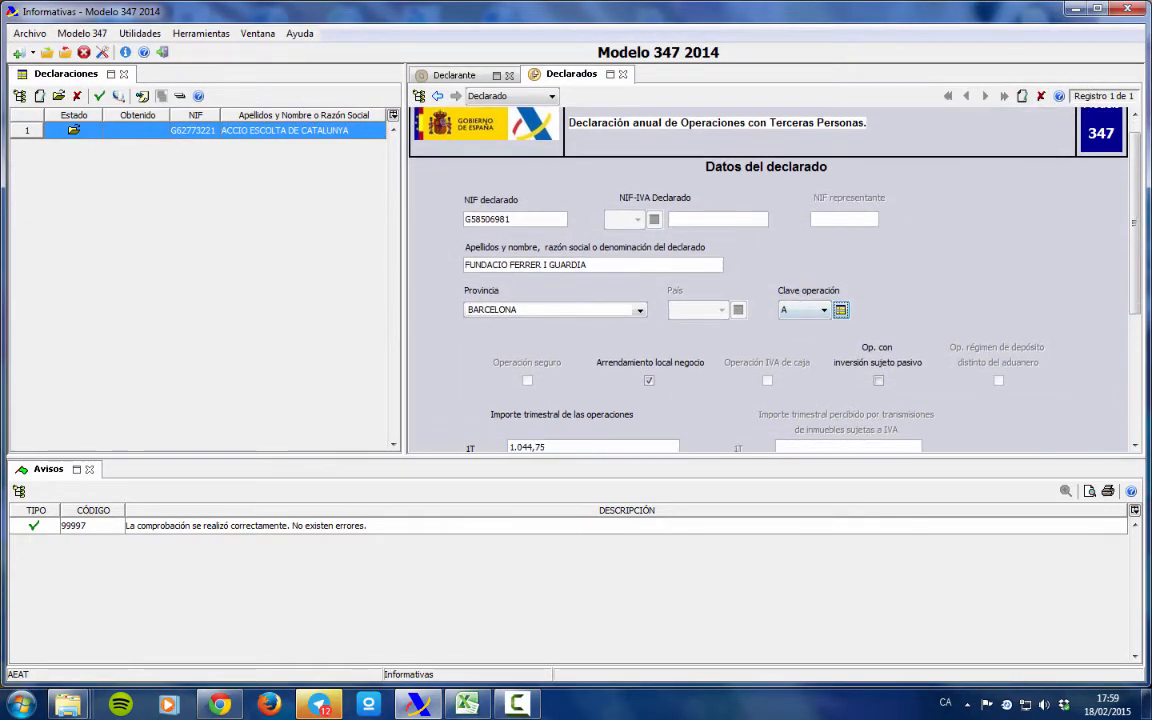
{"action": "scroll", "coordinate": [1100, 300], "scroll_direction": "down", "scroll_amount": 3}
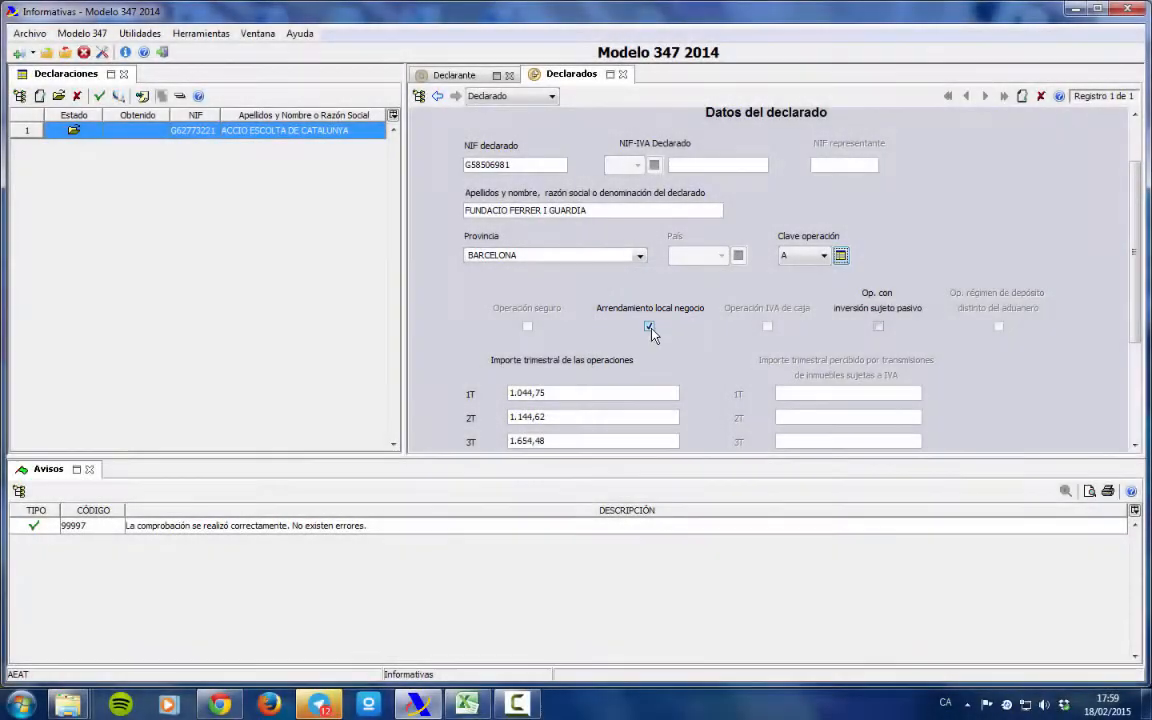
{"action": "left_click_drag", "start_coordinate": [1135, 257], "coordinate": [1135, 307]}
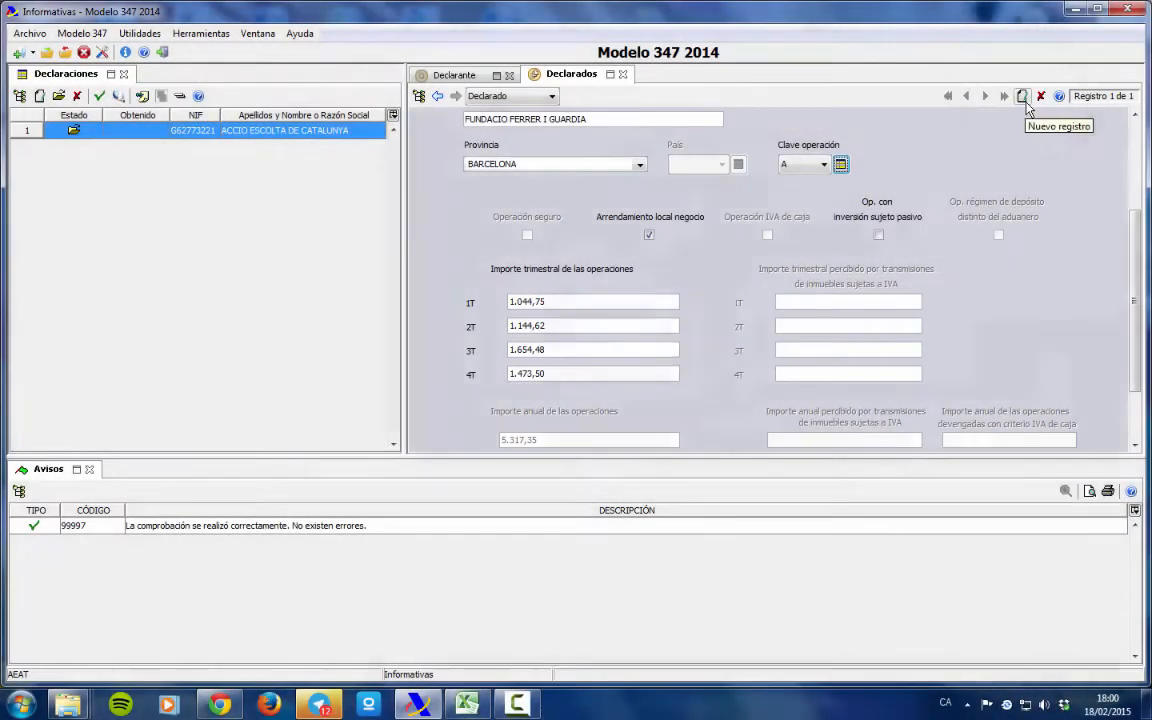
Delete the extra blank record and view Lista de Declarados showing only FUNDACIO FERRER I GUARDIA.
{"action": "left_click", "coordinate": [1024, 100]}
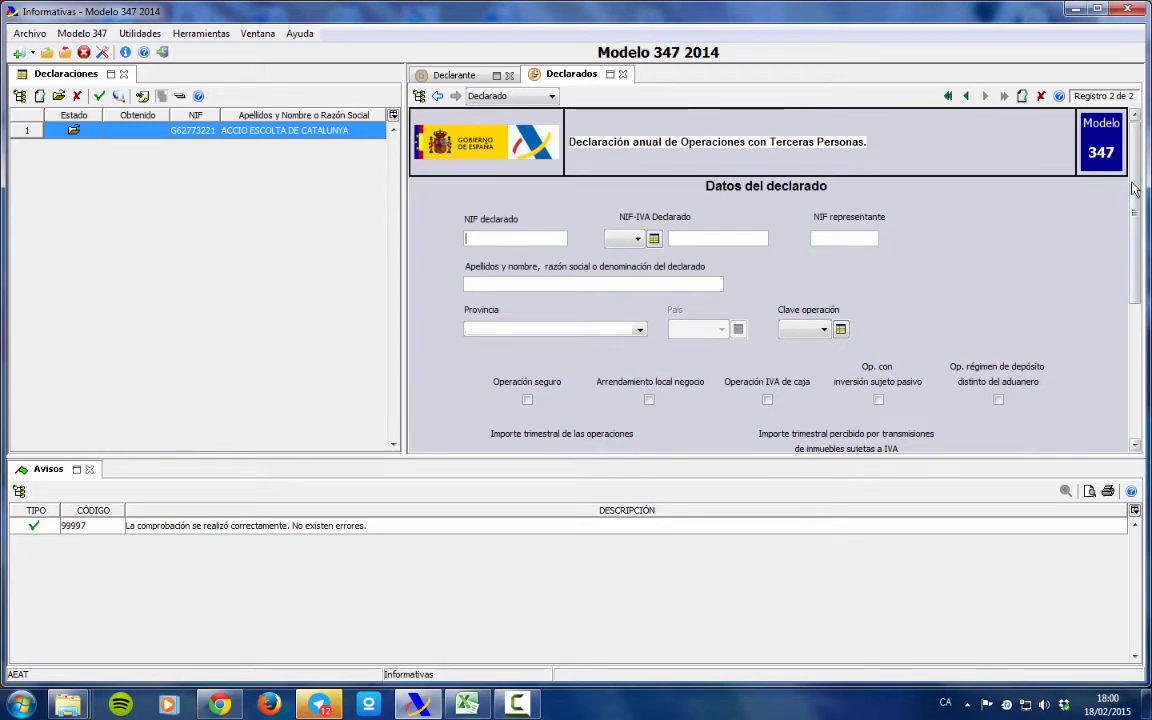
{"action": "left_click_drag", "start_coordinate": [1135, 190], "coordinate": [1140, 134]}
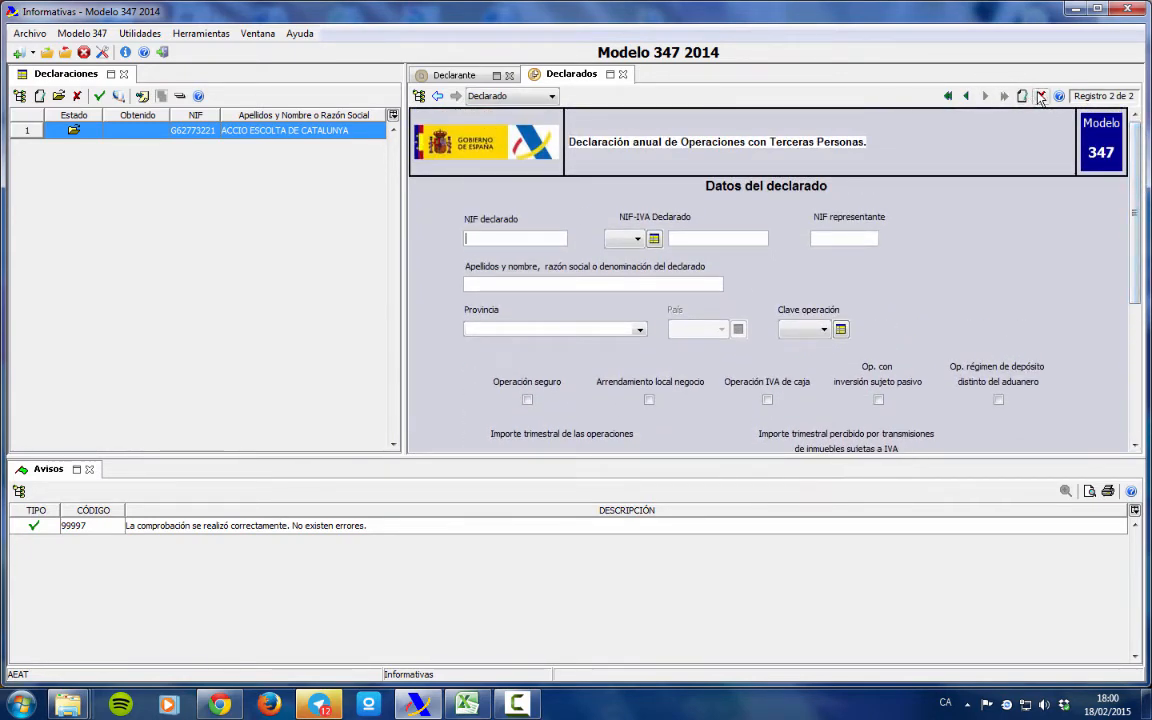
{"action": "left_click", "coordinate": [1040, 96]}
{"action": "left_click", "coordinate": [540, 367]}
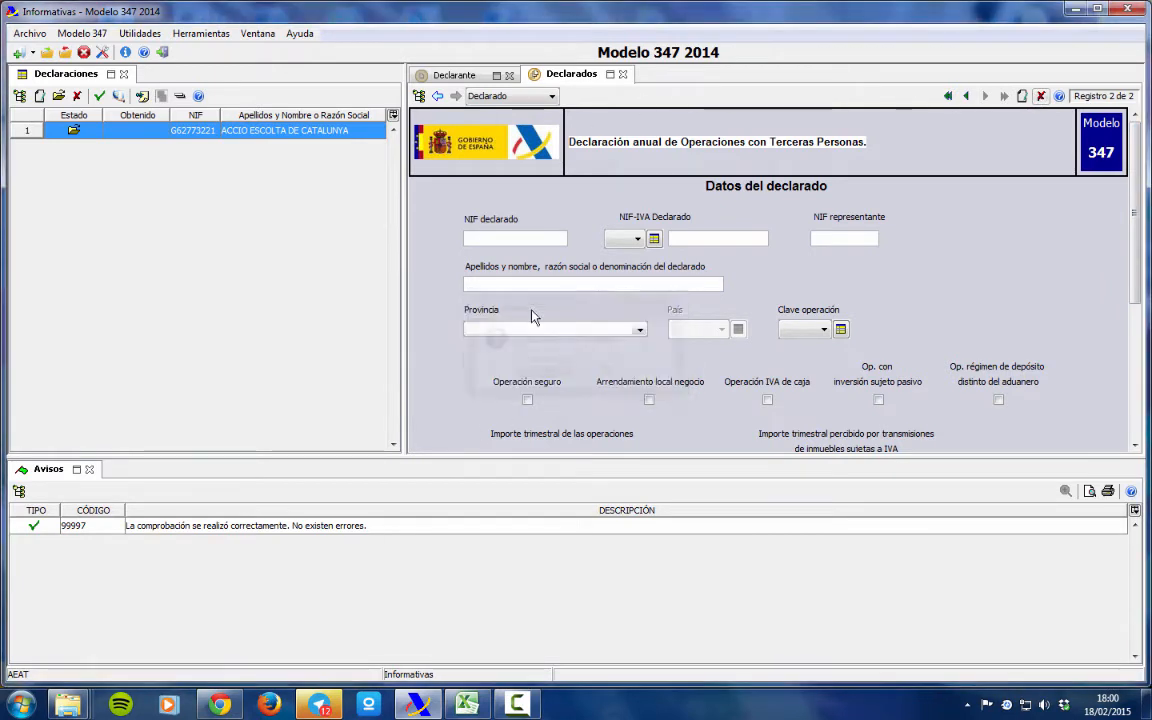
{"action": "left_click", "coordinate": [462, 75]}
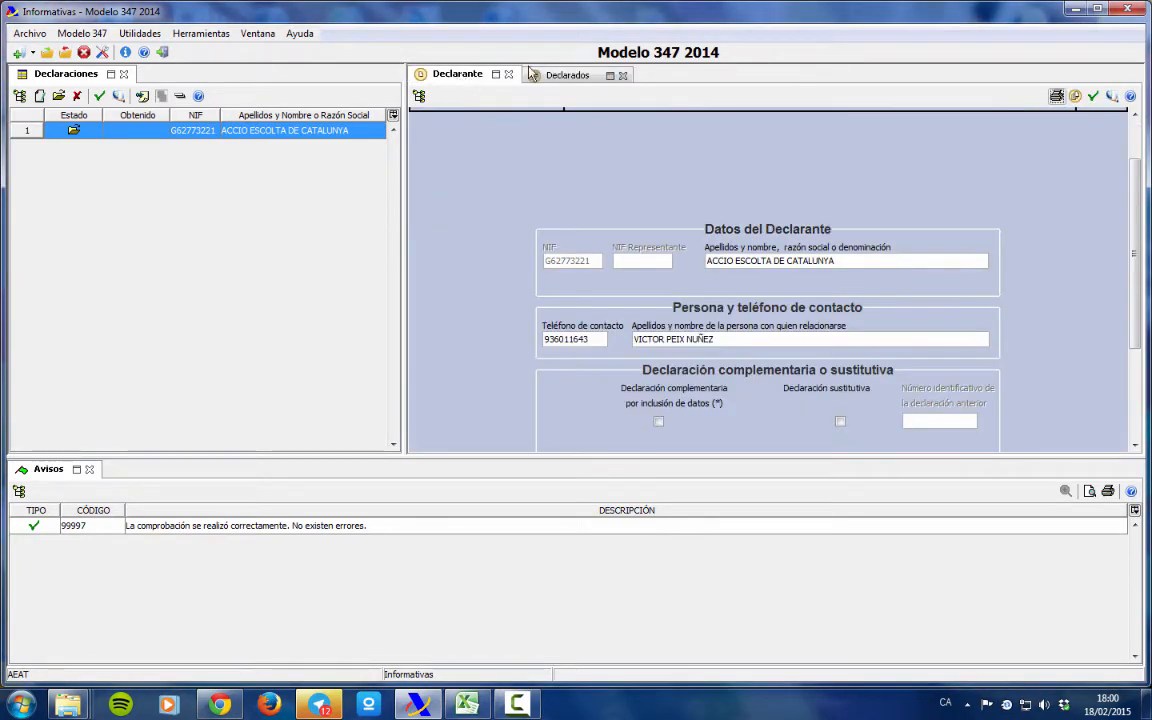
{"action": "left_click", "coordinate": [535, 75]}
{"action": "left_click", "coordinate": [438, 96]}
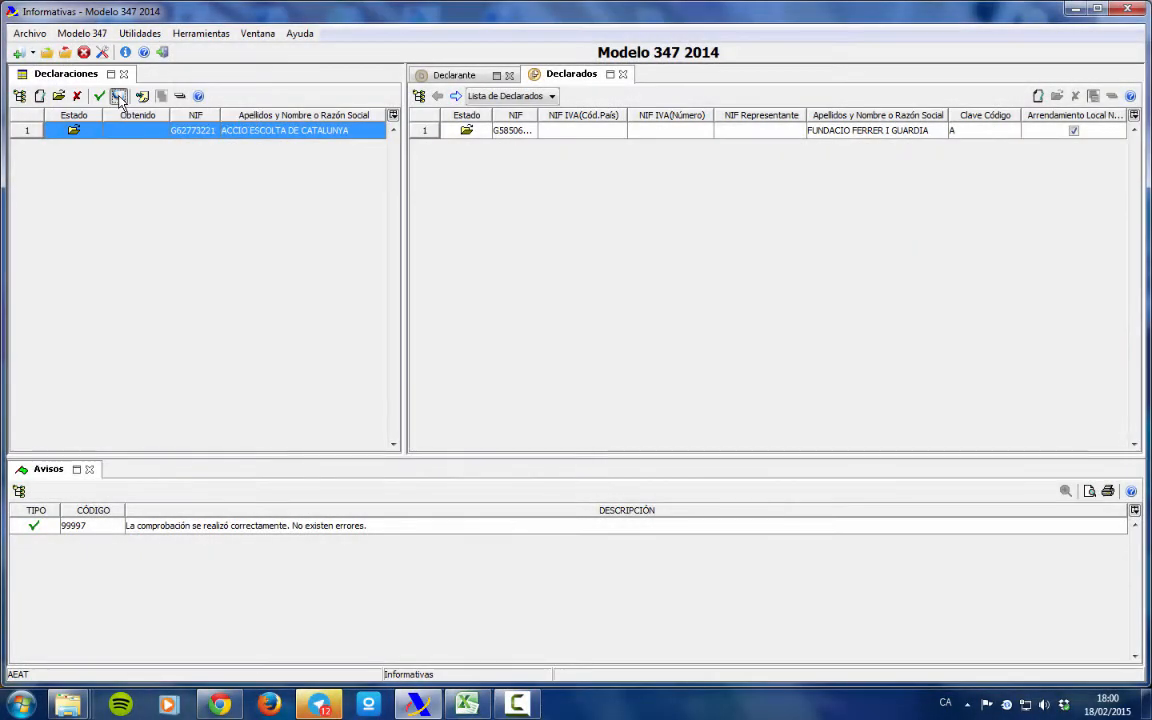
Generate the .347 file via Presentación de declaraciones, choosing Presentación con certificado electrónico reconocido.
{"action": "left_click", "coordinate": [118, 96]}
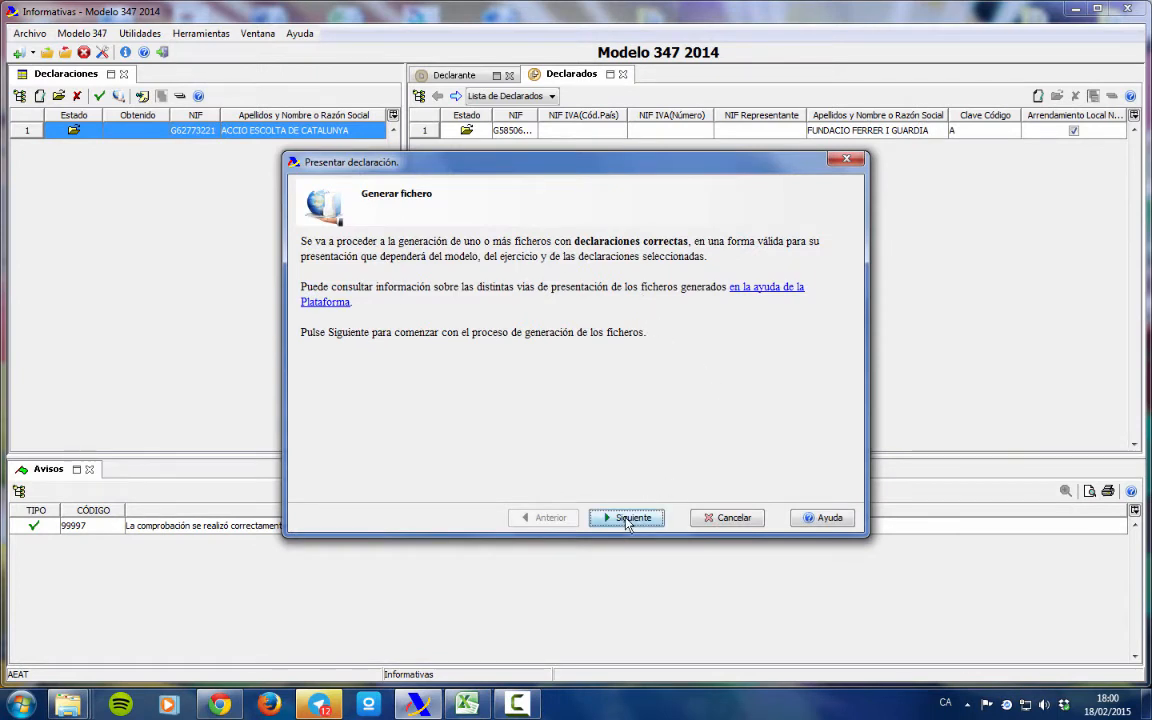
{"action": "left_click", "coordinate": [628, 519]}
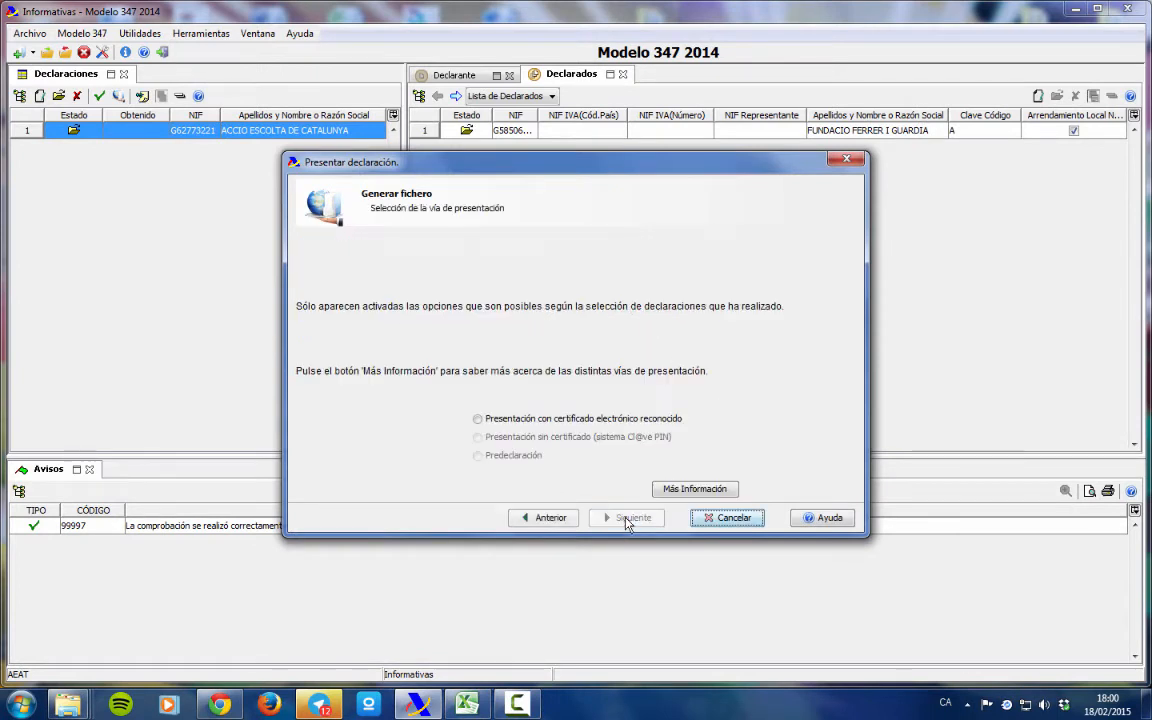
{"action": "left_click", "coordinate": [479, 419]}
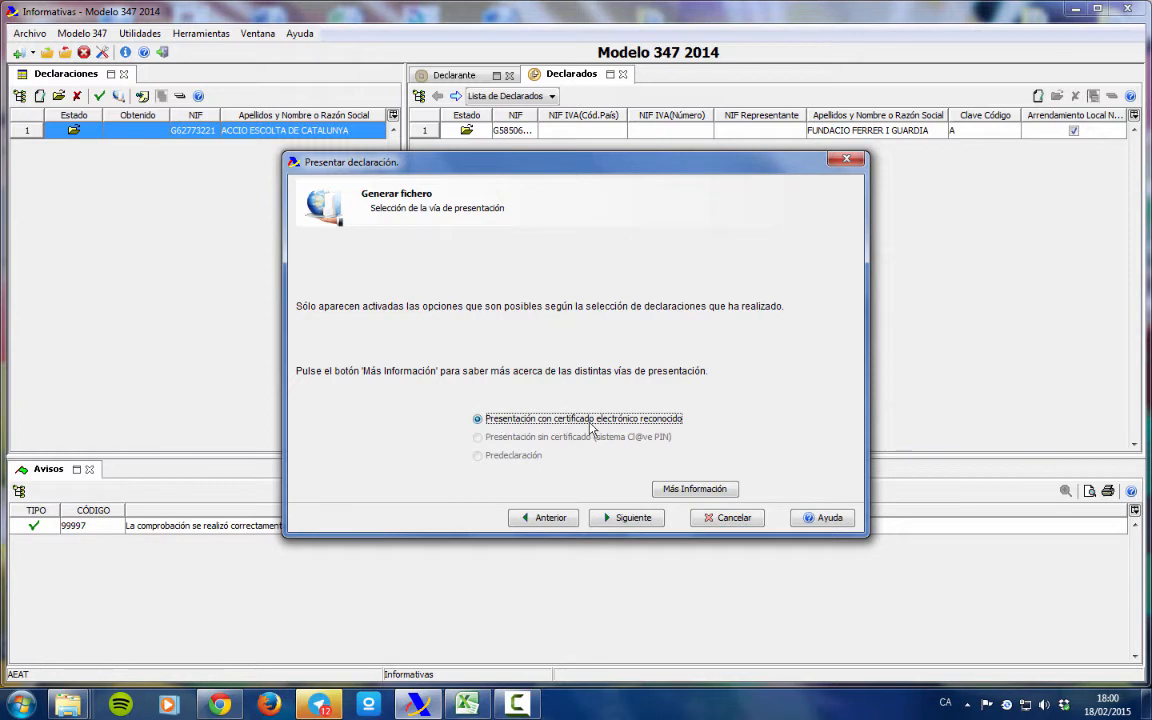
{"action": "left_click", "coordinate": [627, 518]}
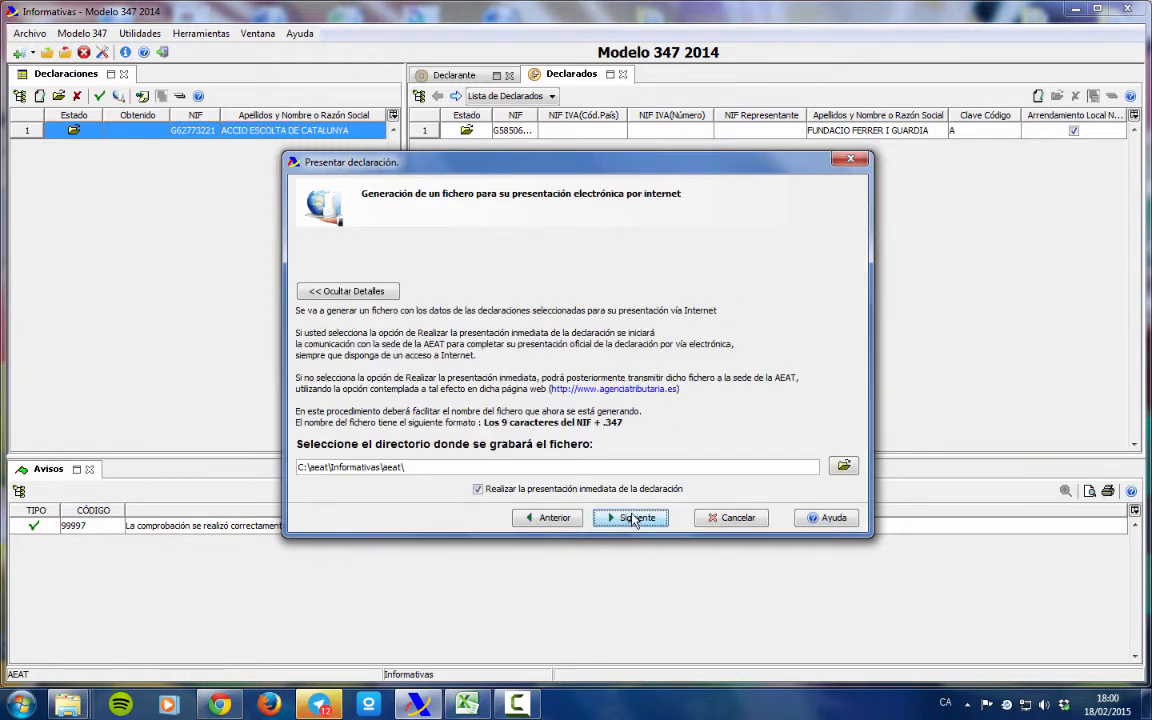
{"action": "left_click", "coordinate": [633, 518]}
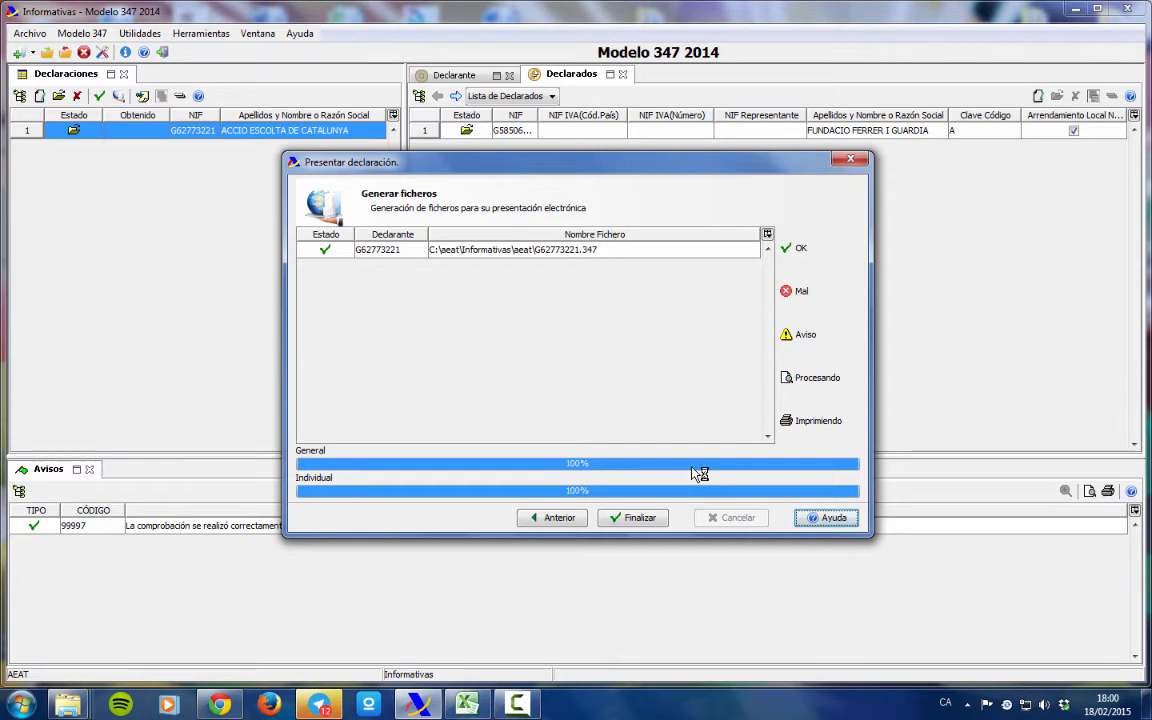
{"action": "left_click", "coordinate": [637, 518]}
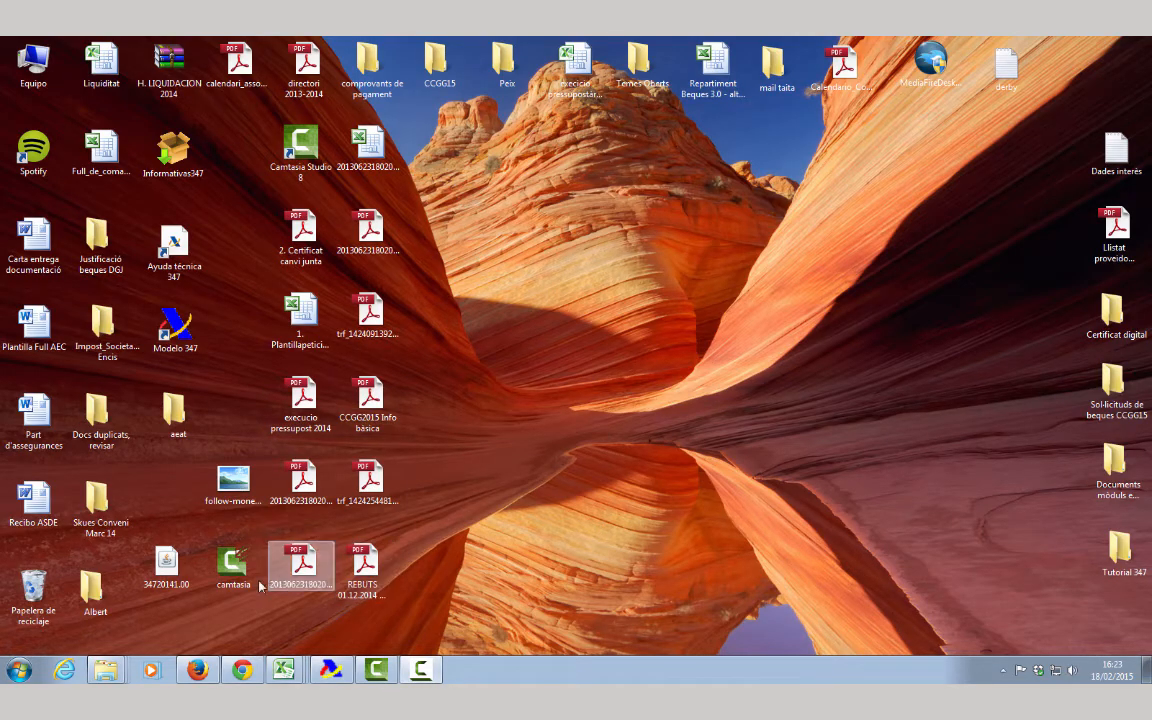
Navigate 2014 informative declarations to Modelo 347 Presentación 2014 and sign in with the electronic certificate.
{"action": "left_click", "coordinate": [196, 678]}
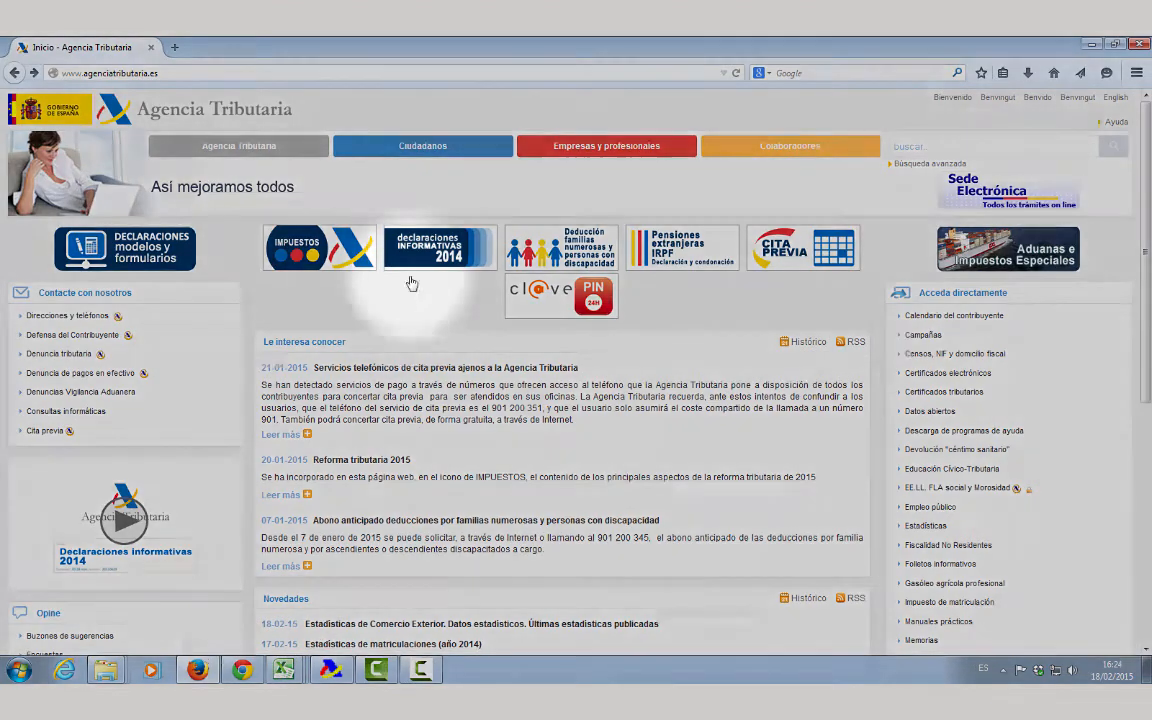
{"action": "left_click", "coordinate": [417, 258]}
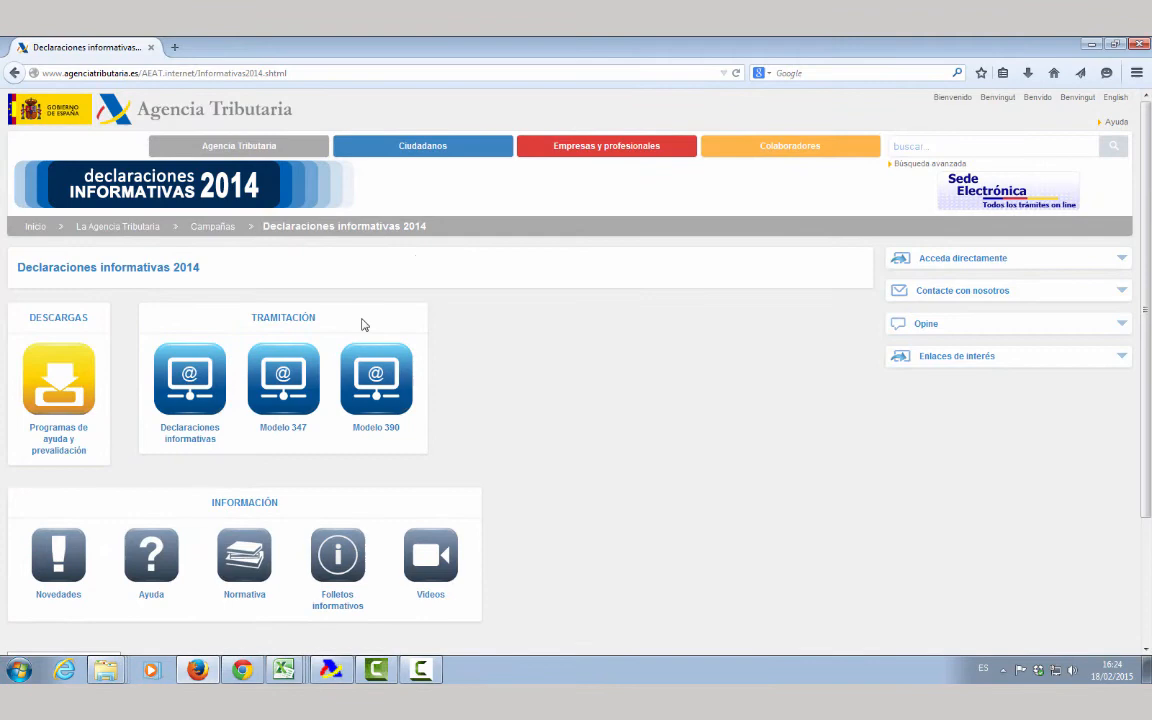
{"action": "left_click", "coordinate": [280, 392]}
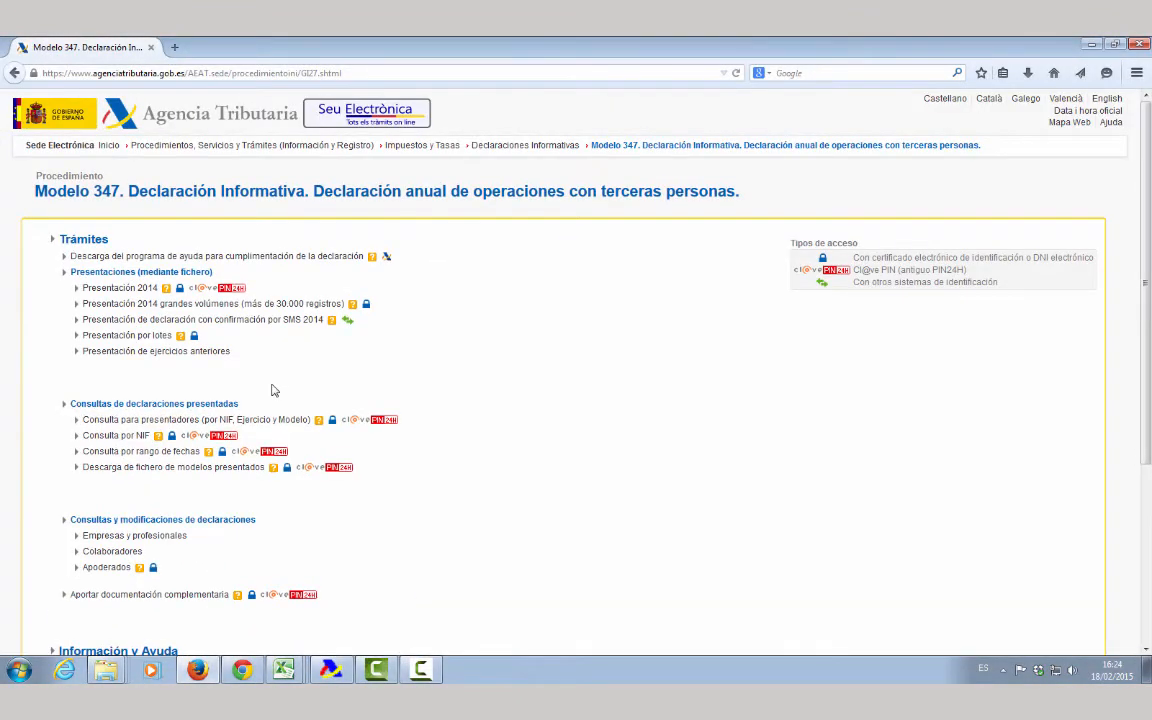
{"action": "left_click", "coordinate": [110, 287]}
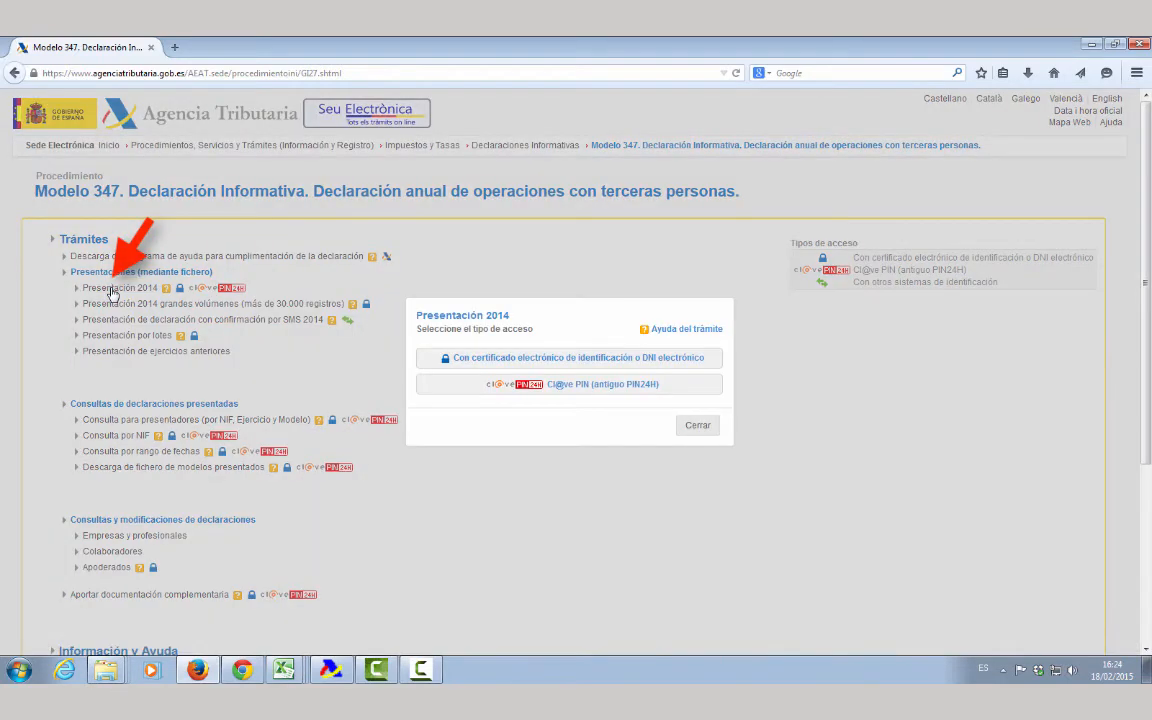
{"action": "left_click", "coordinate": [545, 362]}
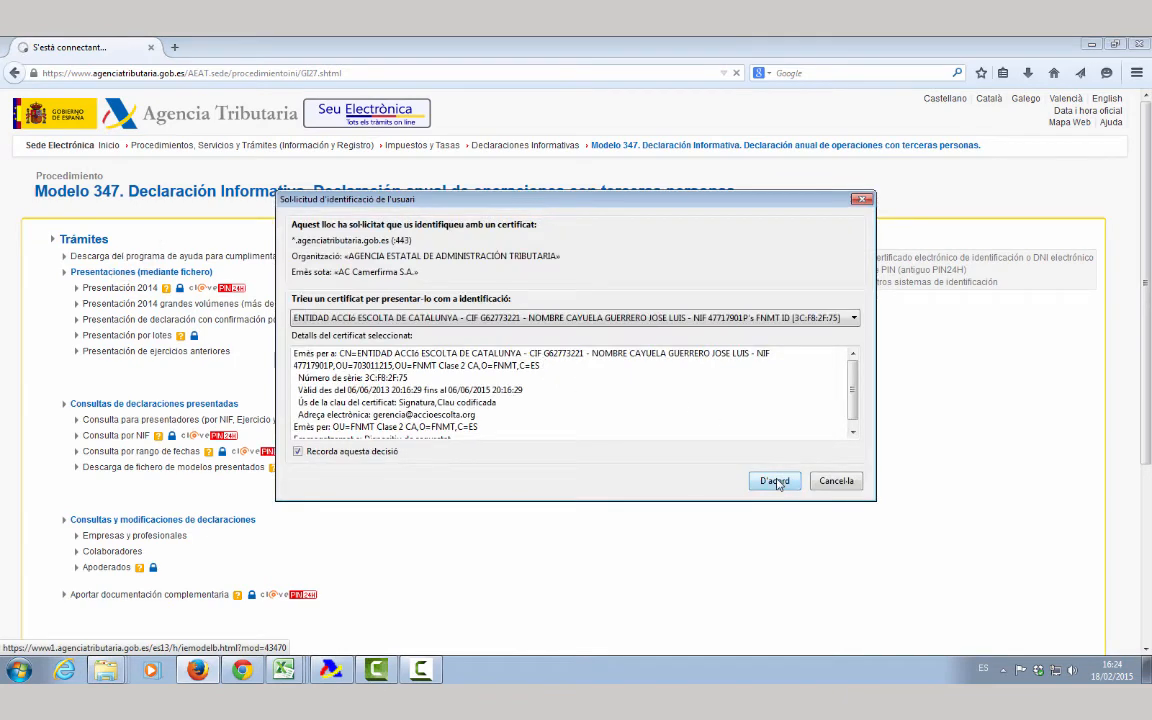
{"action": "left_click", "coordinate": [776, 480]}
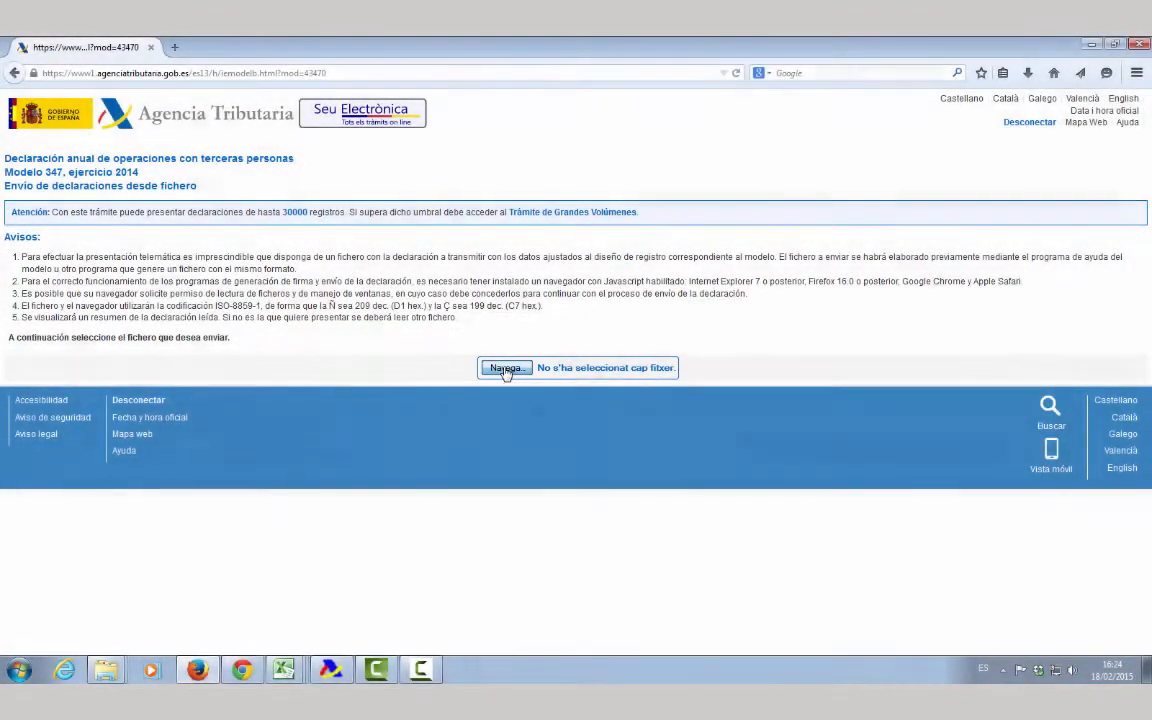
{"action": "left_click", "coordinate": [505, 369]}
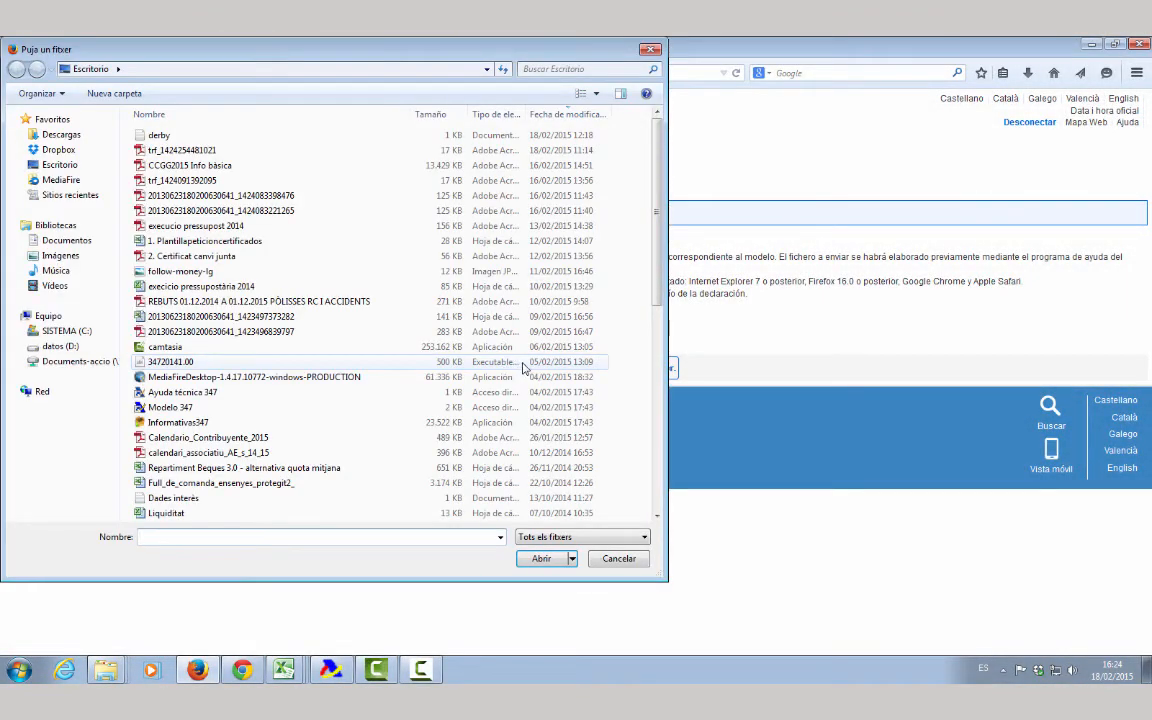
{"action": "left_click", "coordinate": [68, 330]}
{"action": "double_click", "coordinate": [162, 151]}
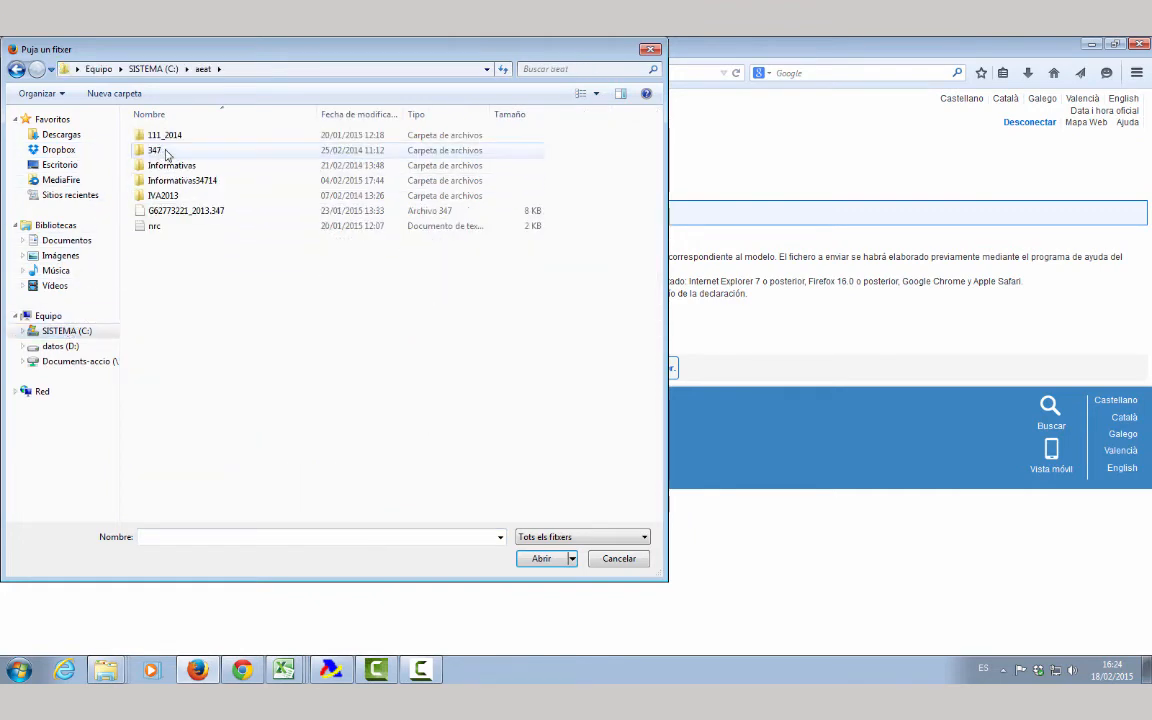
{"action": "double_click", "coordinate": [203, 181]}
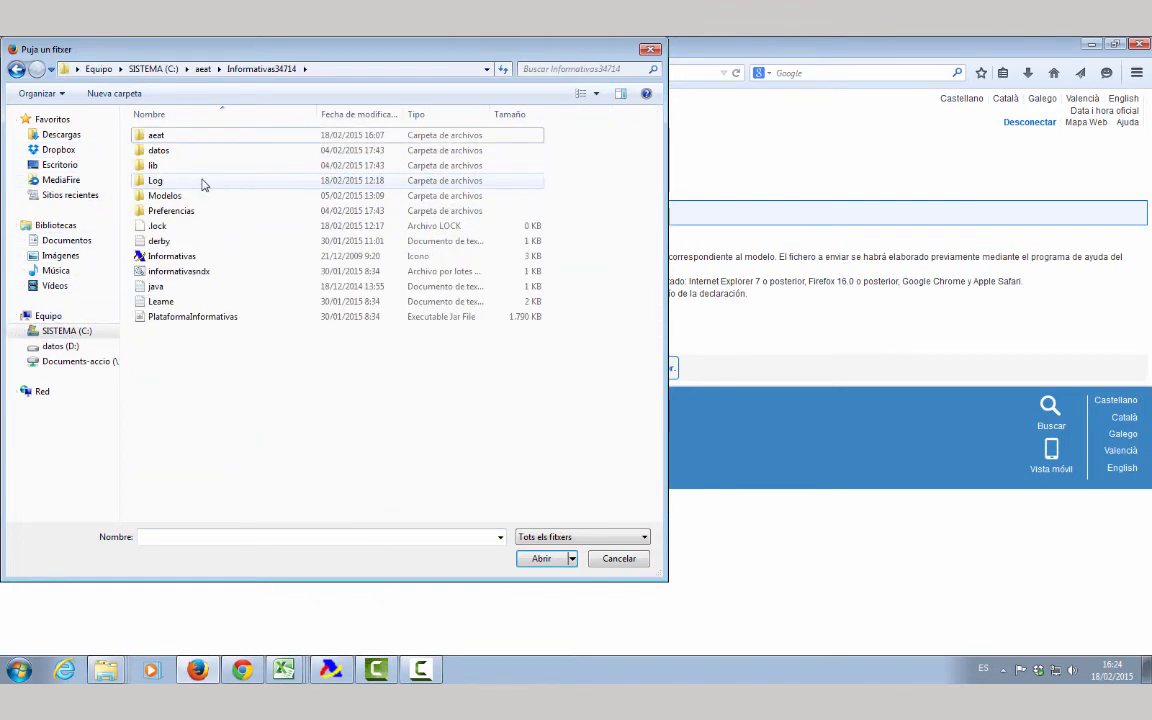
{"action": "double_click", "coordinate": [196, 134]}
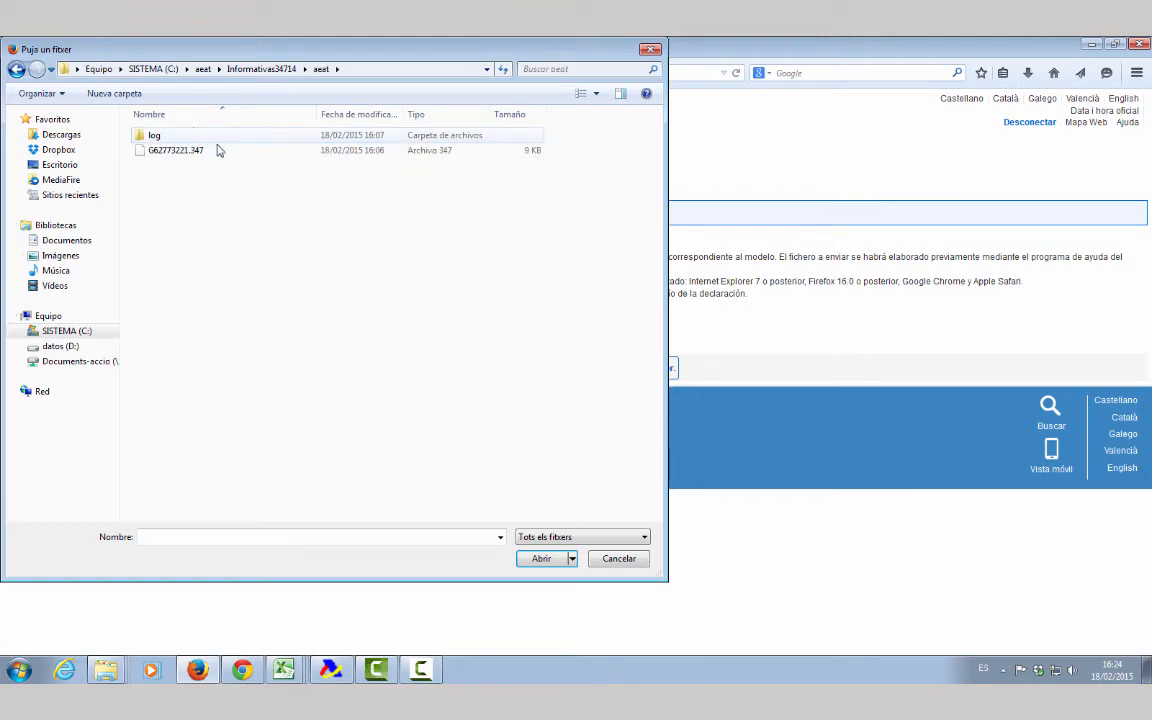
{"action": "left_click", "coordinate": [221, 153]}
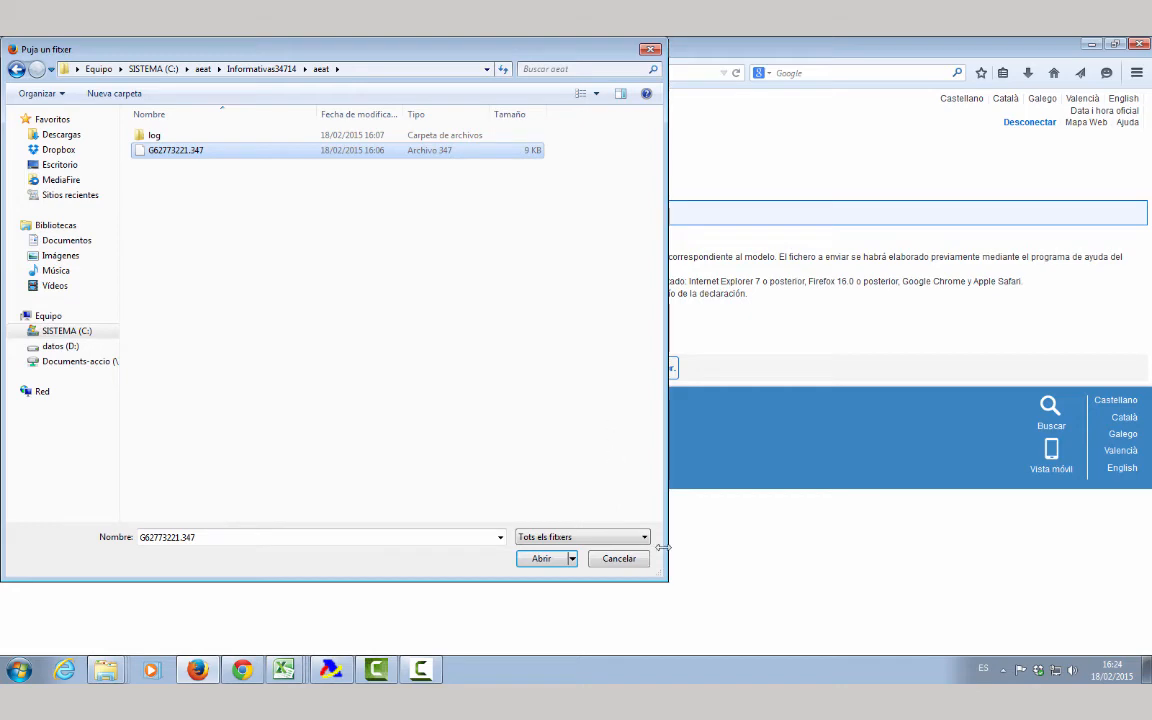
{"action": "left_click", "coordinate": [543, 558]}
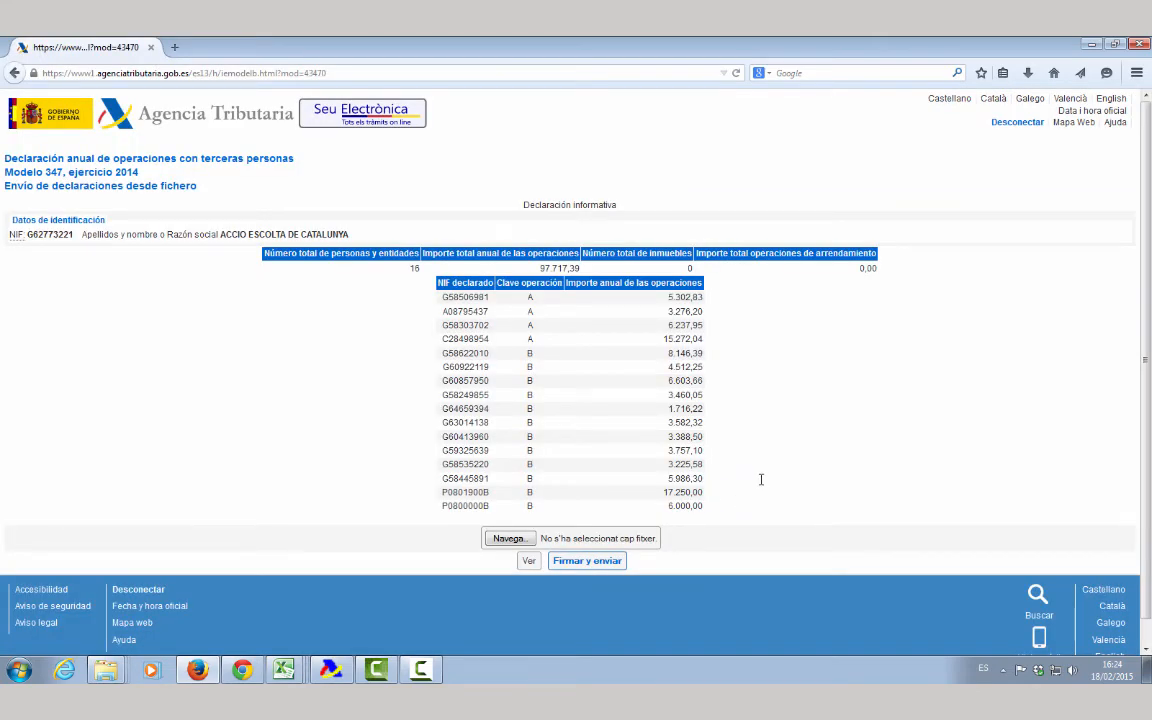
Review the summary, then sign and send the declaration, ticking Conforme to accept.
{"action": "scroll", "coordinate": [681, 426], "scroll_direction": "down", "scroll_amount": 1}
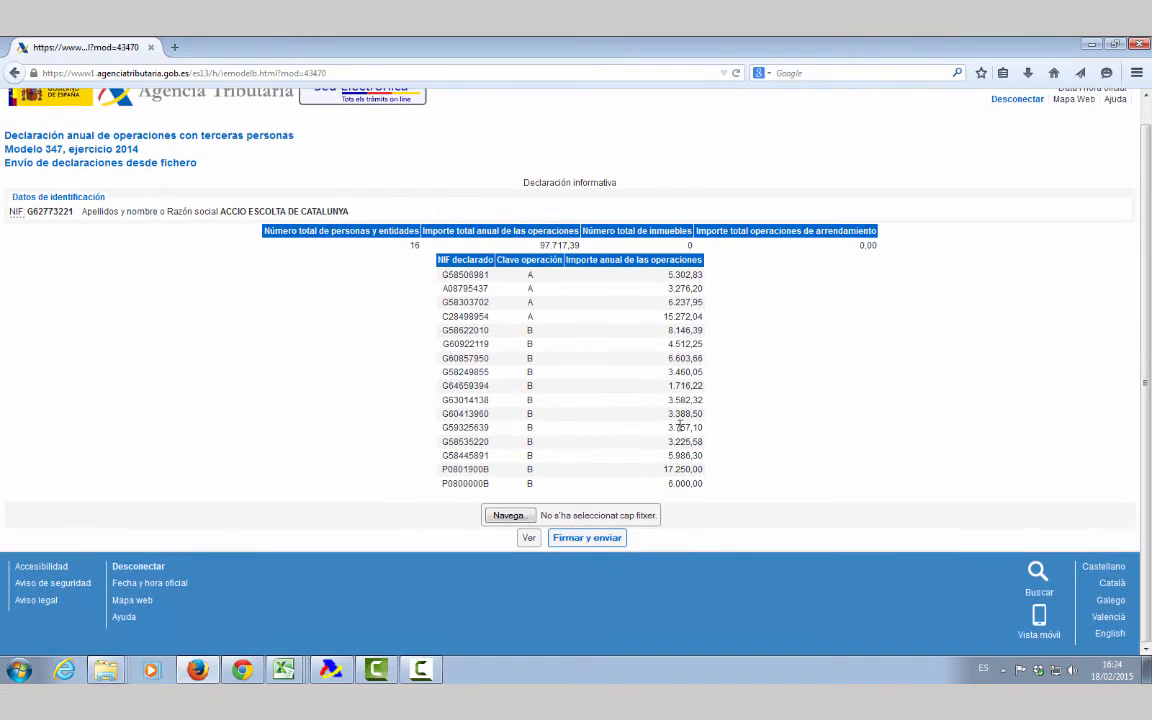
{"action": "scroll", "coordinate": [681, 426], "scroll_direction": "up", "scroll_amount": 1}
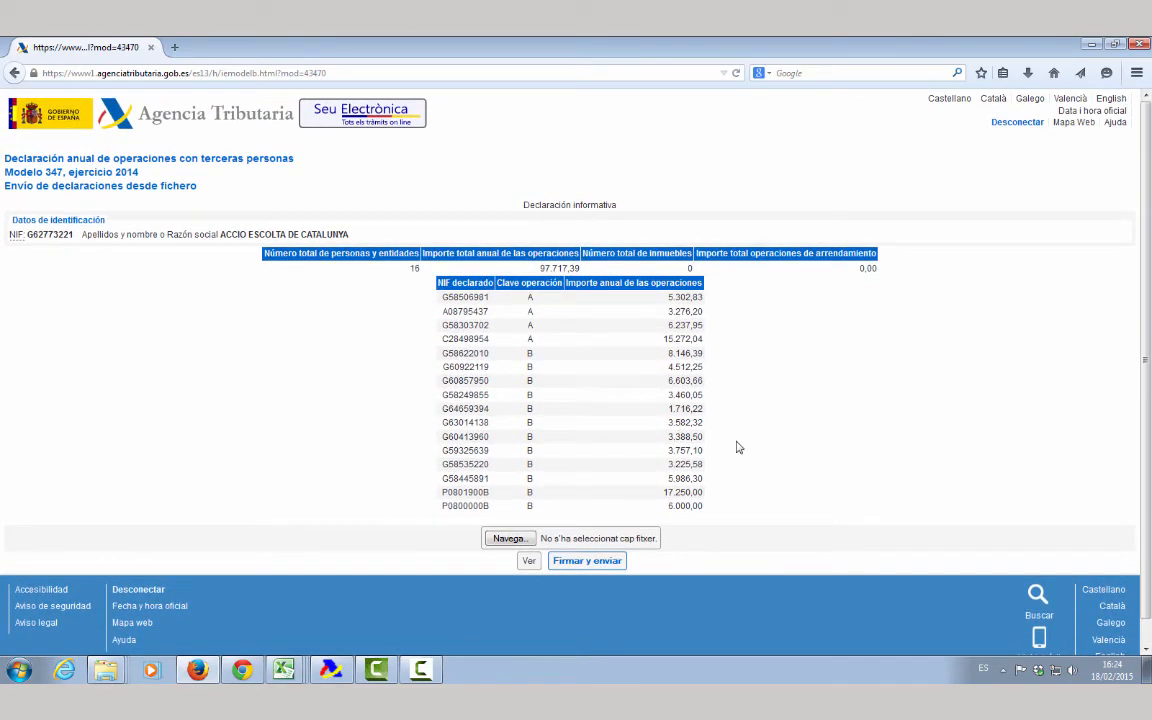
{"action": "left_click", "coordinate": [586, 561]}
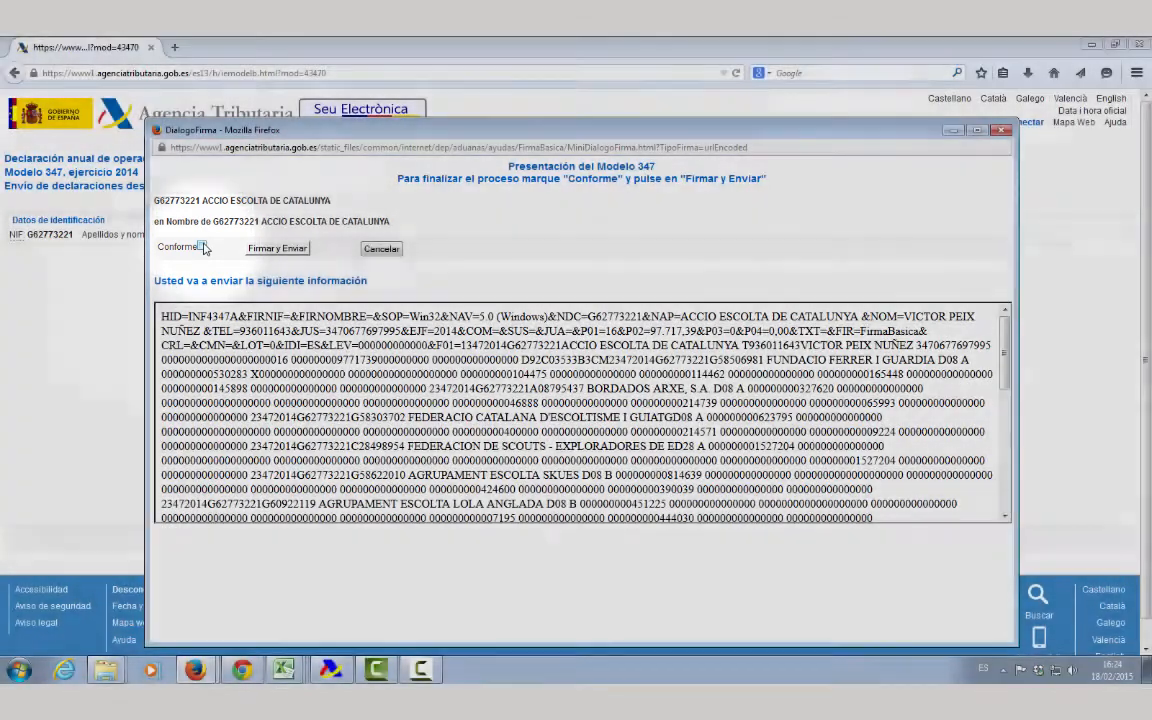
{"action": "left_click", "coordinate": [202, 247]}
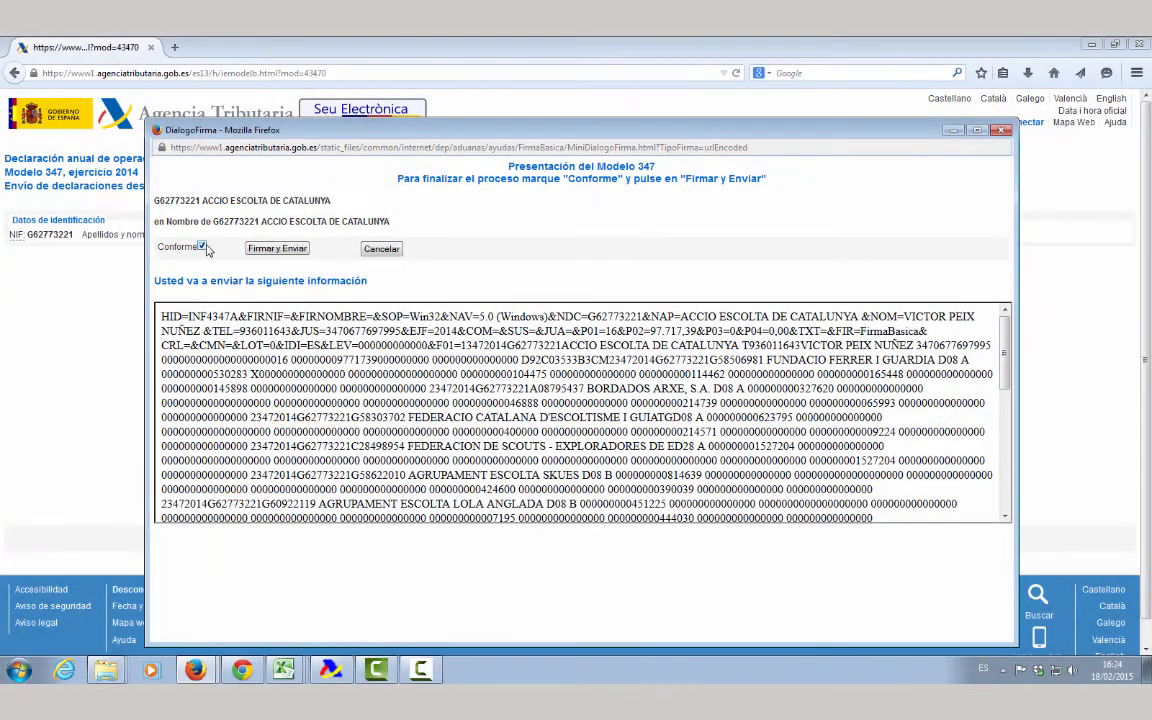
{"action": "left_click", "coordinate": [278, 248]}
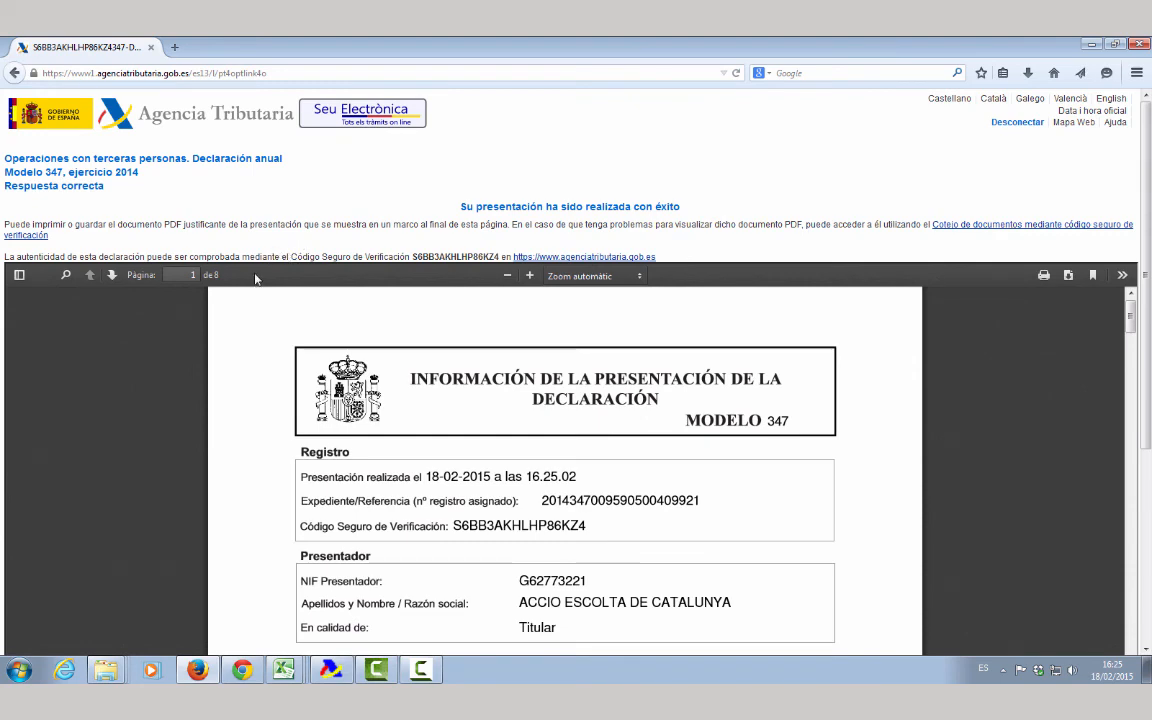
{"action": "scroll", "coordinate": [249, 288], "scroll_direction": "down", "scroll_amount": 4}
{"action": "scroll", "coordinate": [250, 297], "scroll_direction": "down", "scroll_amount": 2}
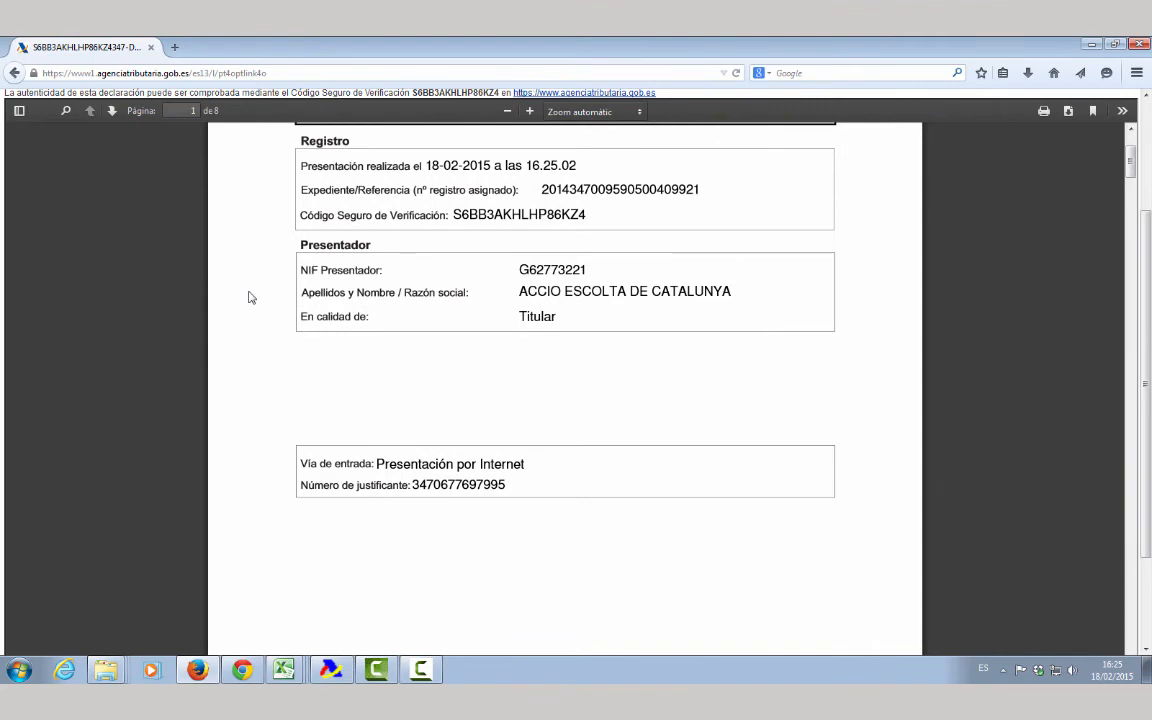
{"action": "scroll", "coordinate": [250, 297], "scroll_direction": "down", "scroll_amount": 10}
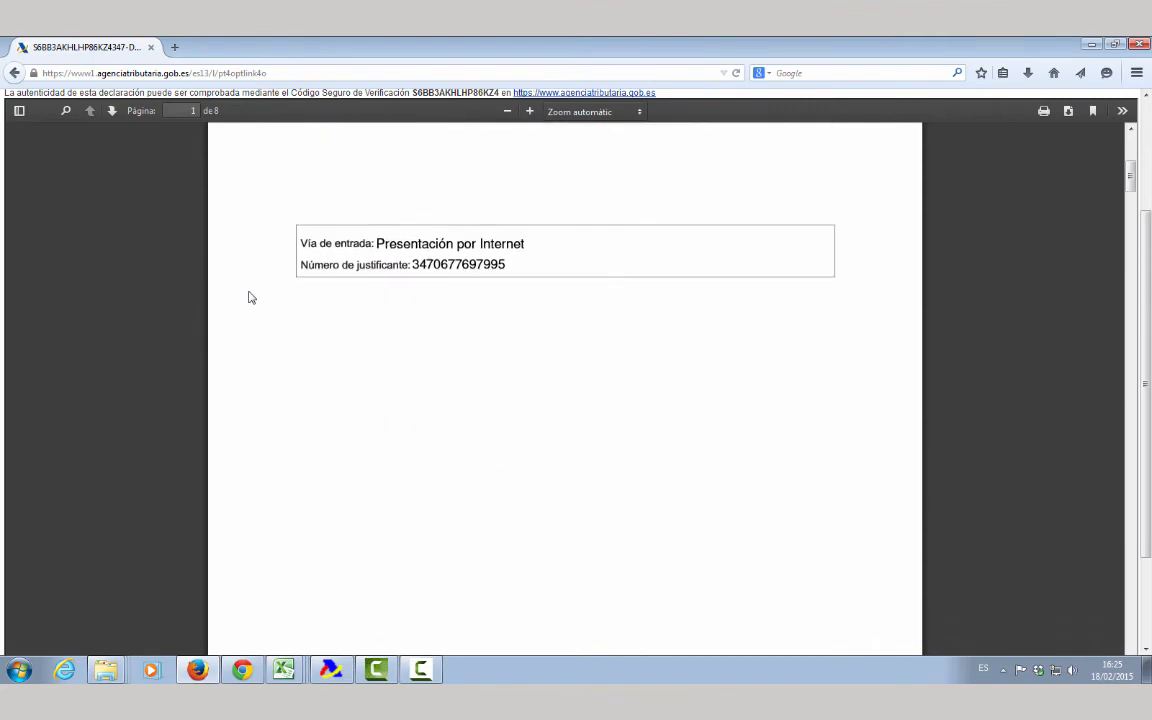
{"action": "scroll", "coordinate": [250, 297], "scroll_direction": "down", "scroll_amount": 10}
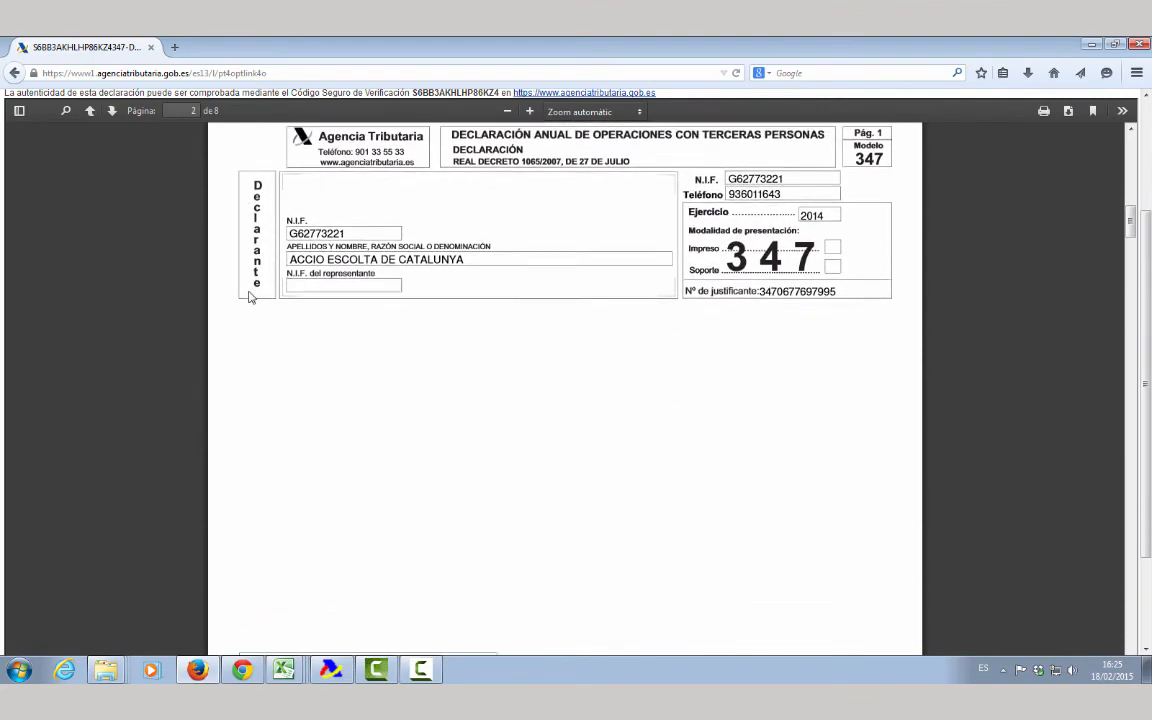
{"action": "scroll", "coordinate": [250, 297], "scroll_direction": "down", "scroll_amount": 10}
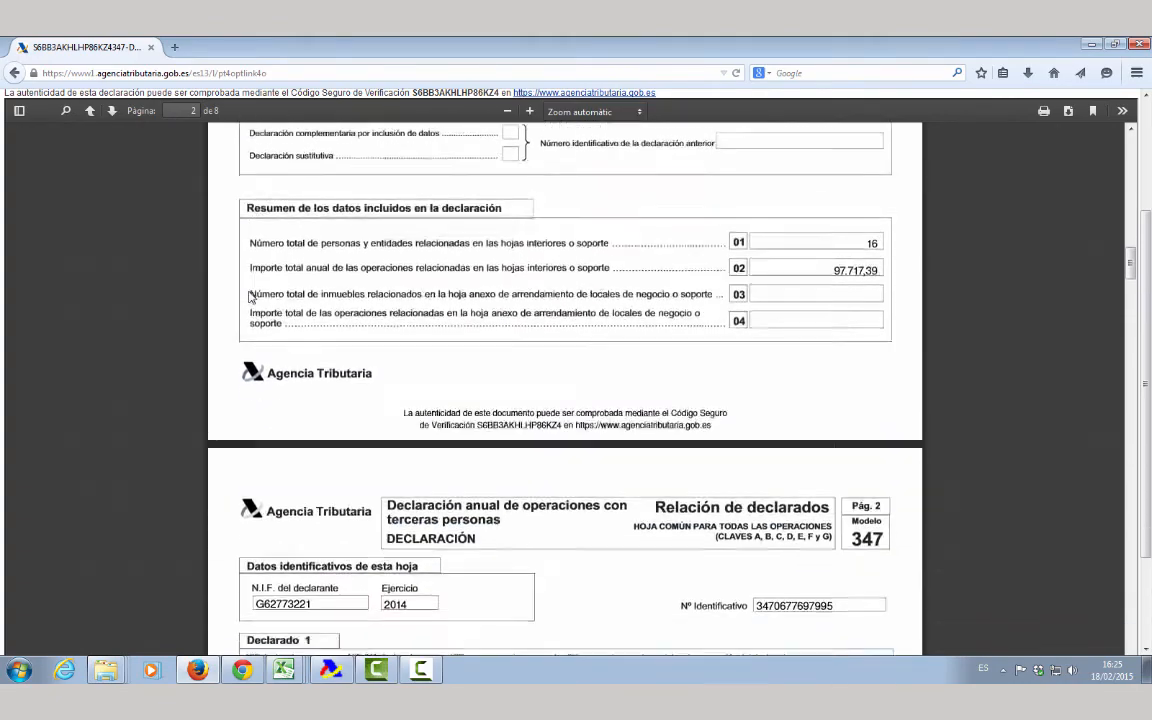
{"action": "scroll", "coordinate": [250, 297], "scroll_direction": "down", "scroll_amount": 3}
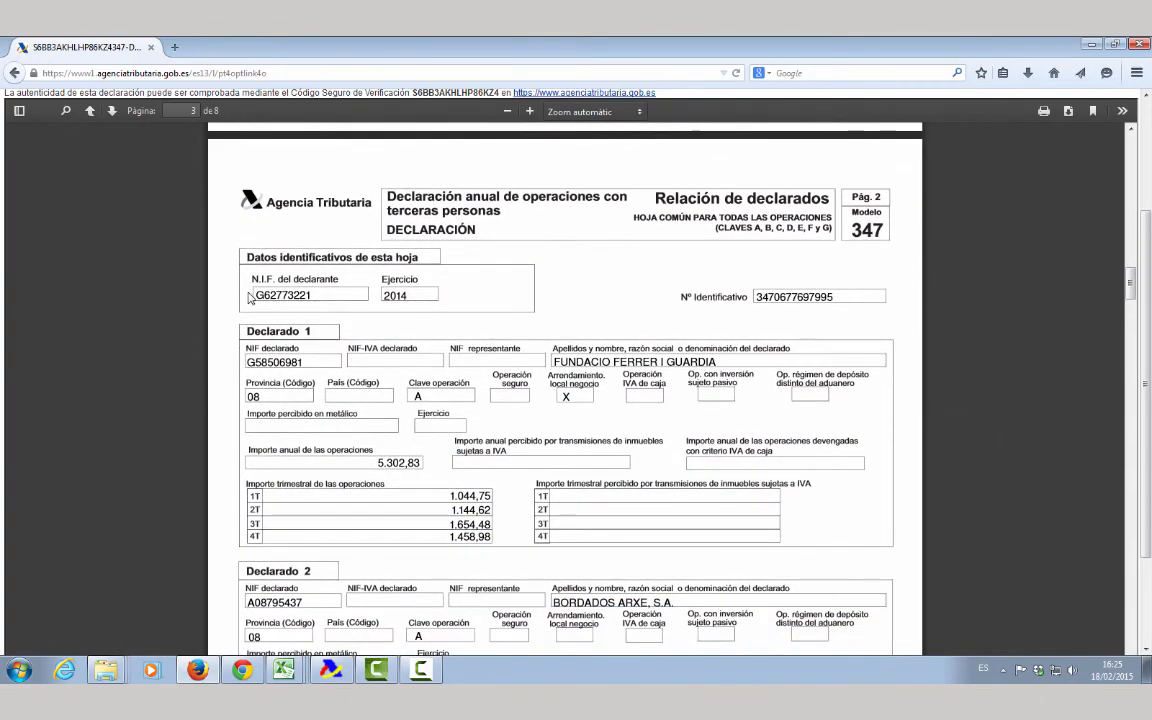
{"action": "scroll", "coordinate": [226, 316], "scroll_direction": "down", "scroll_amount": 5}
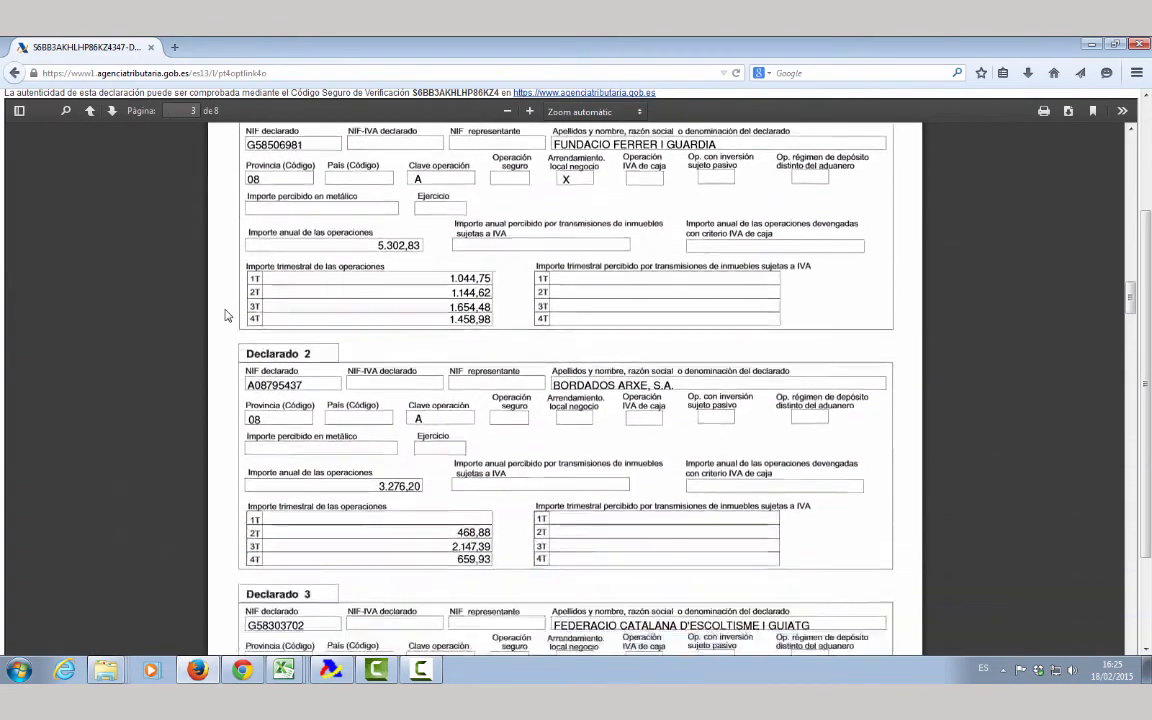
{"action": "scroll", "coordinate": [226, 316], "scroll_direction": "down", "scroll_amount": 9}
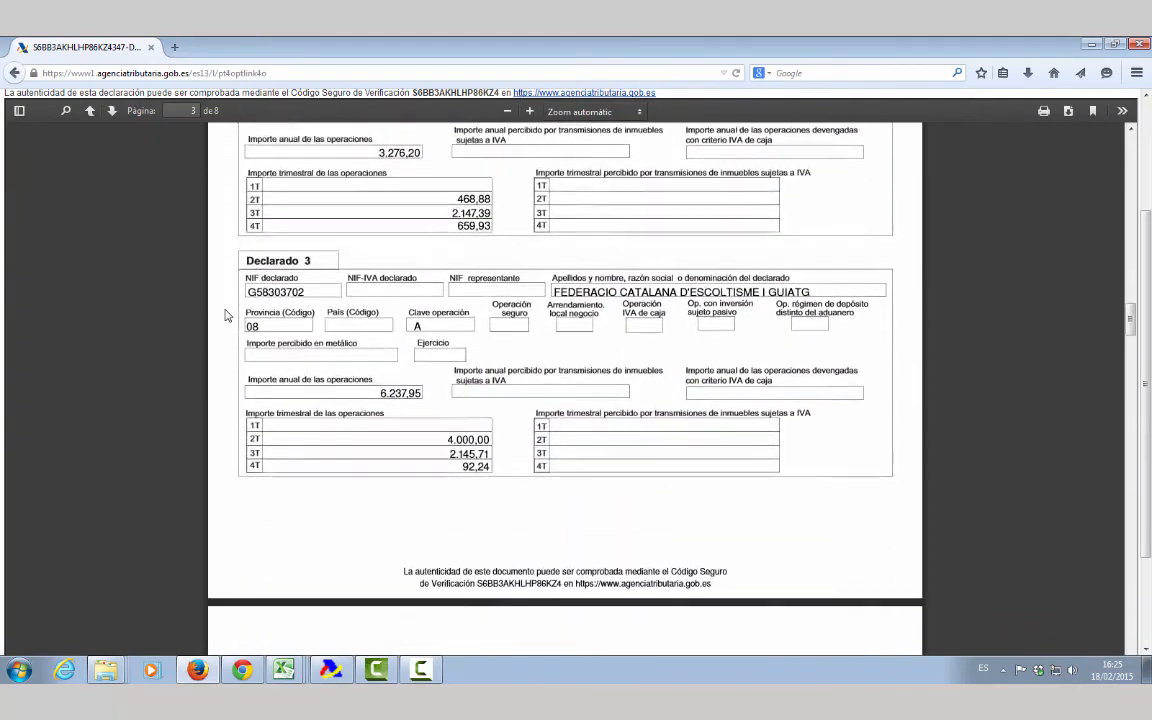
{"action": "scroll", "coordinate": [226, 316], "scroll_direction": "down", "scroll_amount": 6}
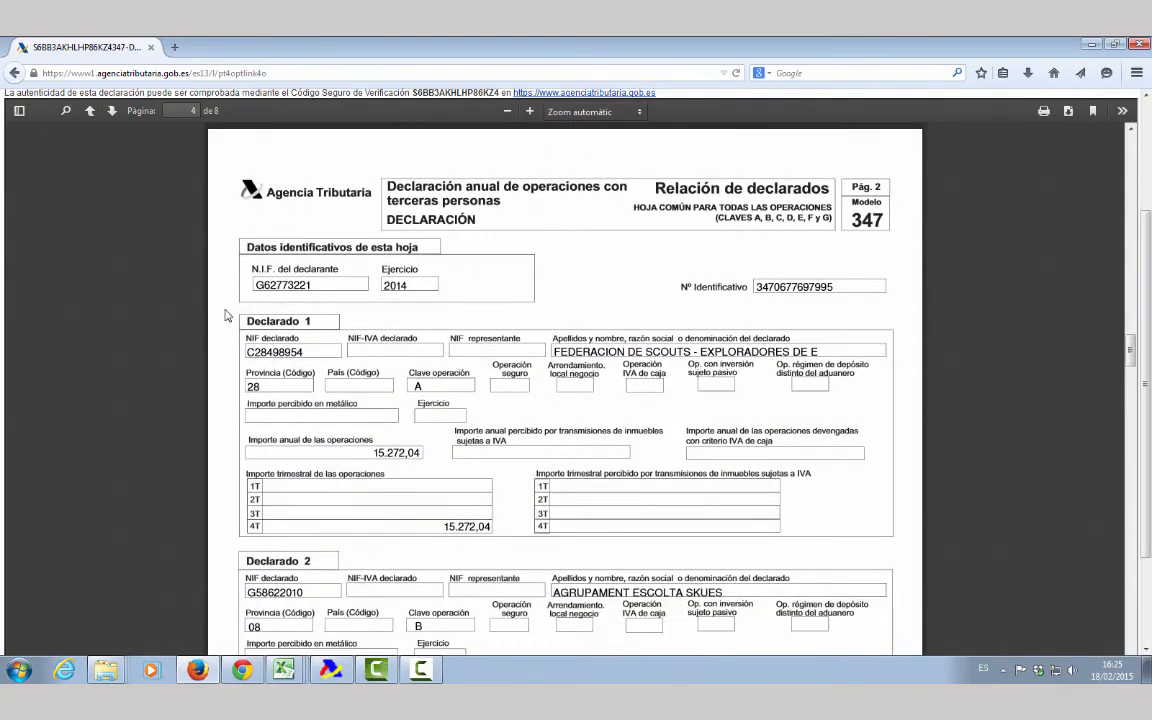
{"action": "scroll", "coordinate": [226, 316], "scroll_direction": "down", "scroll_amount": 15}
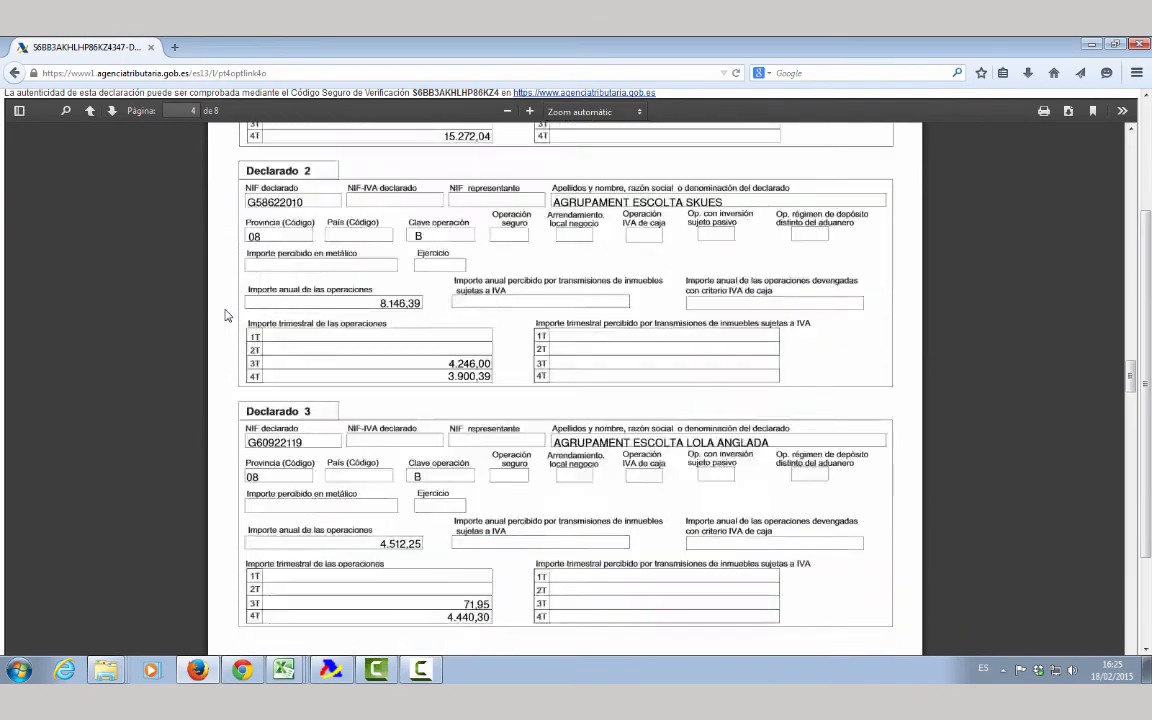
{"action": "scroll", "coordinate": [226, 316], "scroll_direction": "down", "scroll_amount": 16}
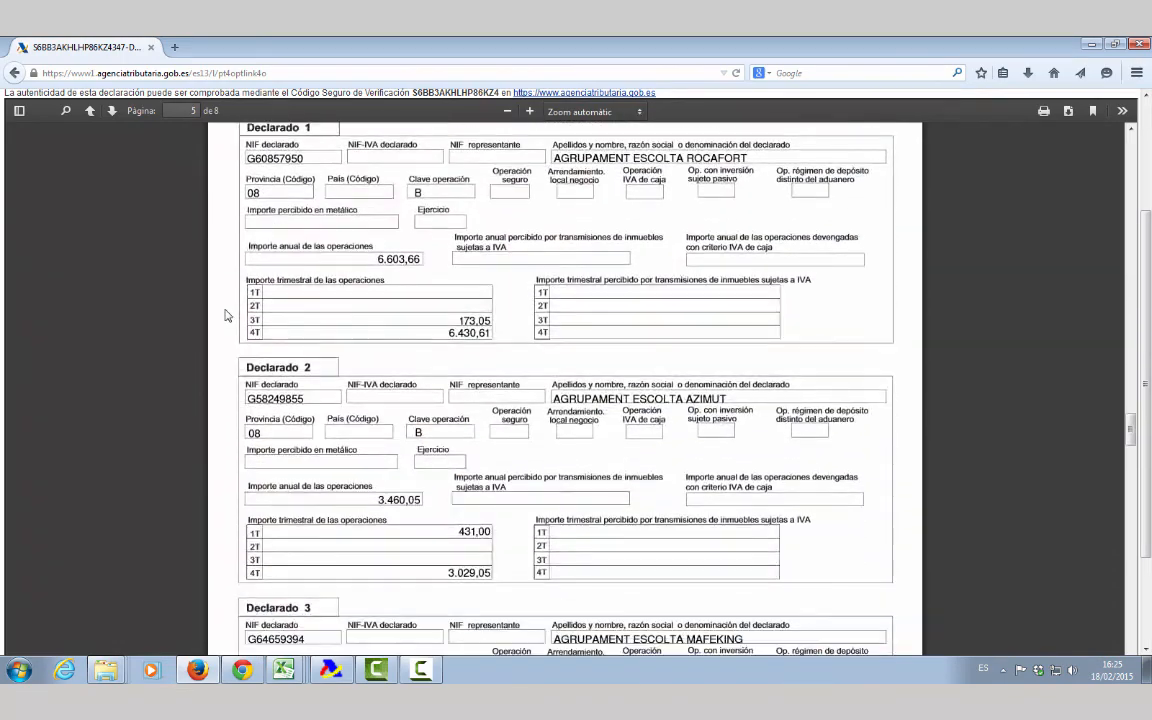
{"action": "scroll", "coordinate": [226, 316], "scroll_direction": "down", "scroll_amount": 20}
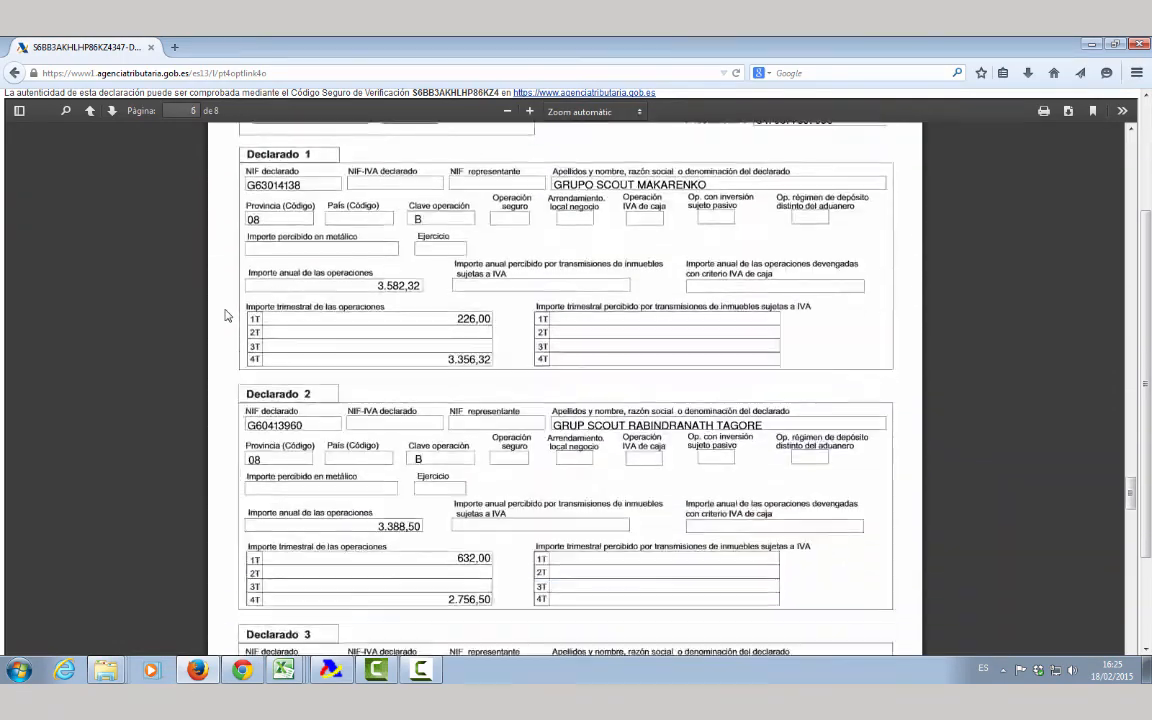
{"action": "scroll", "coordinate": [228, 313], "scroll_direction": "down", "scroll_amount": 20}
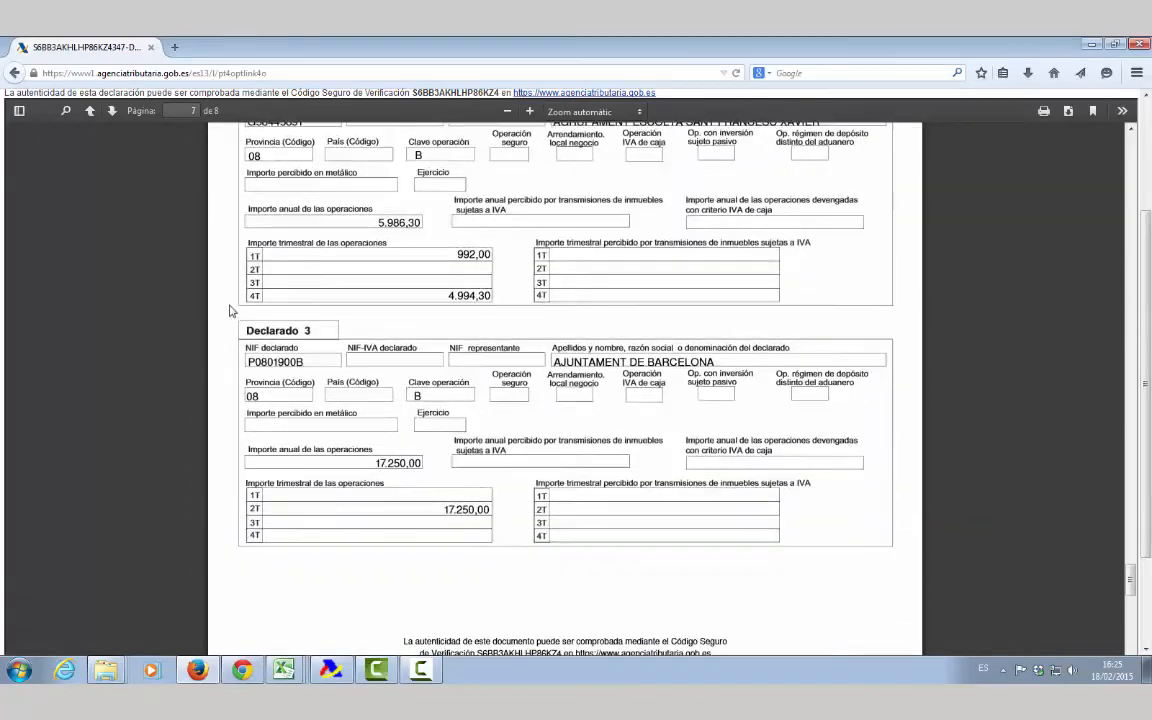
{"action": "scroll", "coordinate": [236, 307], "scroll_direction": "down", "scroll_amount": 7}
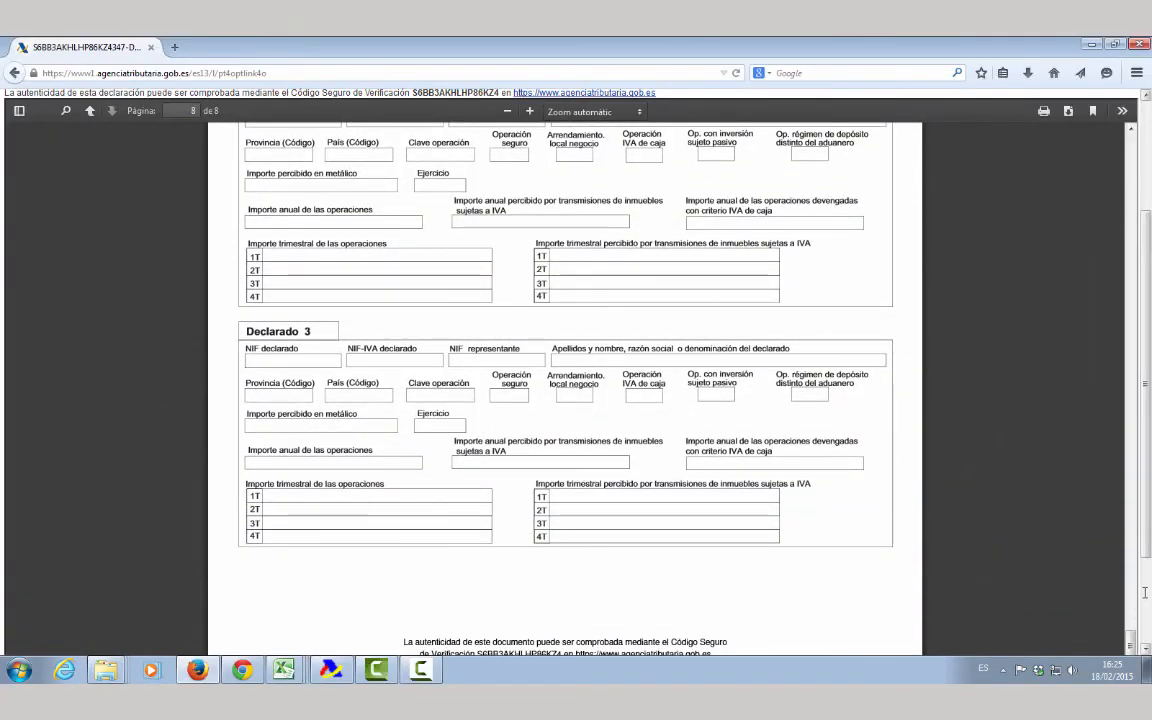
{"action": "left_click_drag", "start_coordinate": [1145, 593], "coordinate": [1139, 87]}
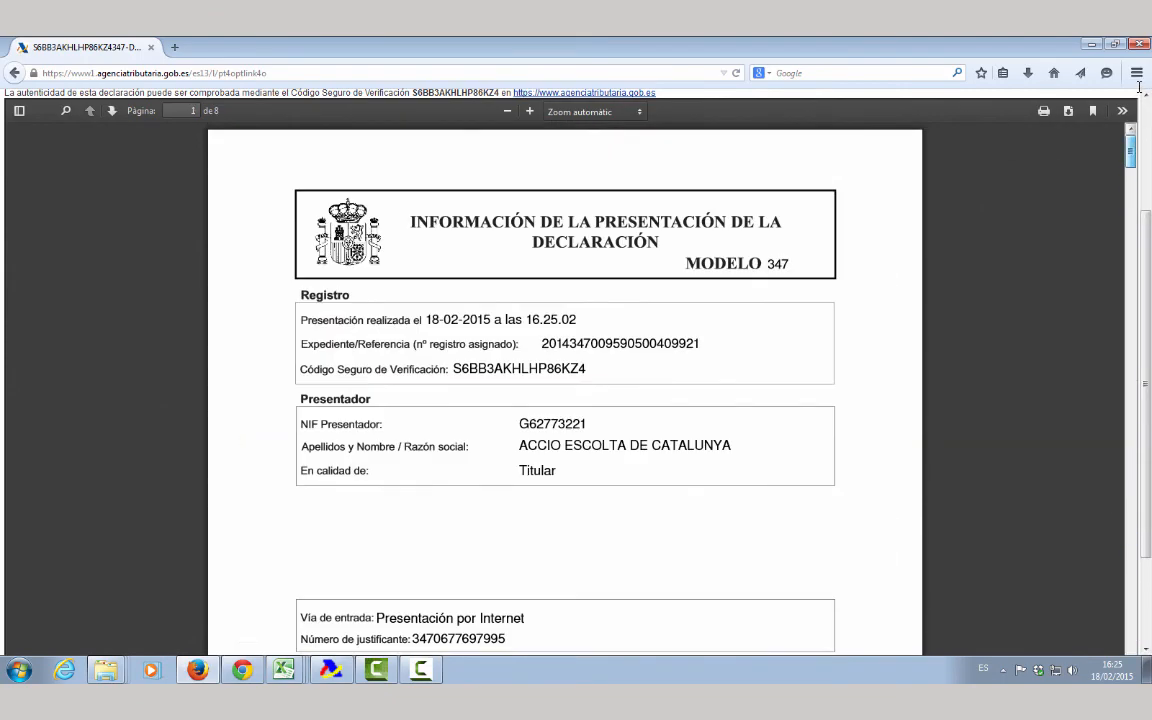